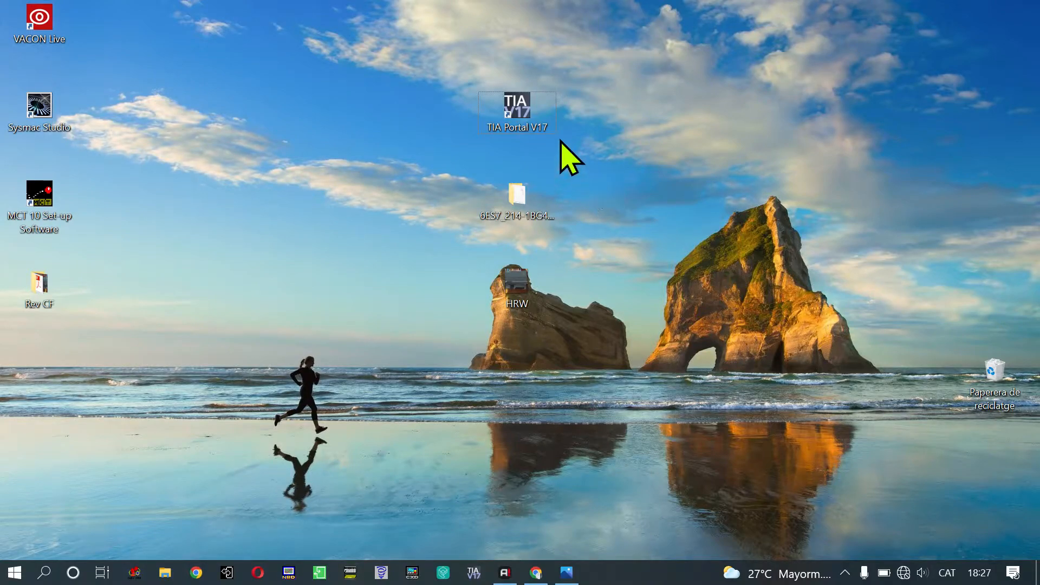
# Open TIA Portal V17 and create a new project named Firmware.
pyautogui.doubleClick(521, 111)
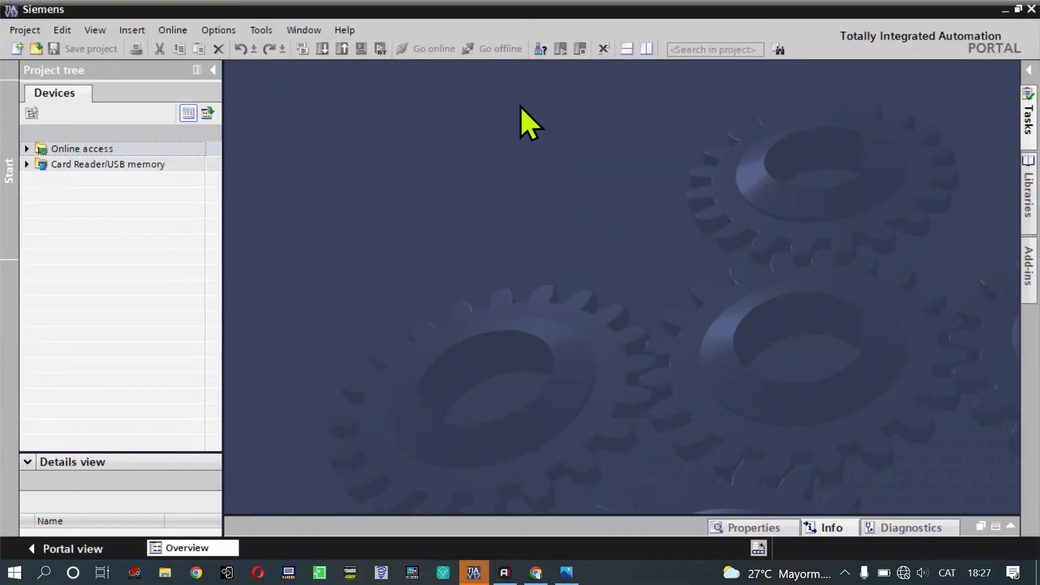
pyautogui.click(30, 31)
pyautogui.click(60, 48)
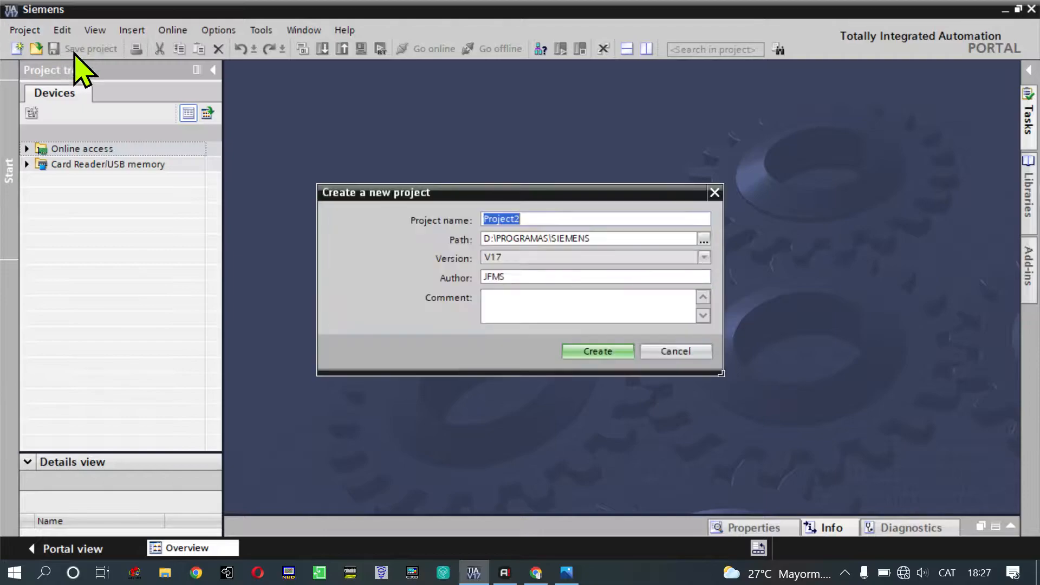
pyautogui.write('Firmware')
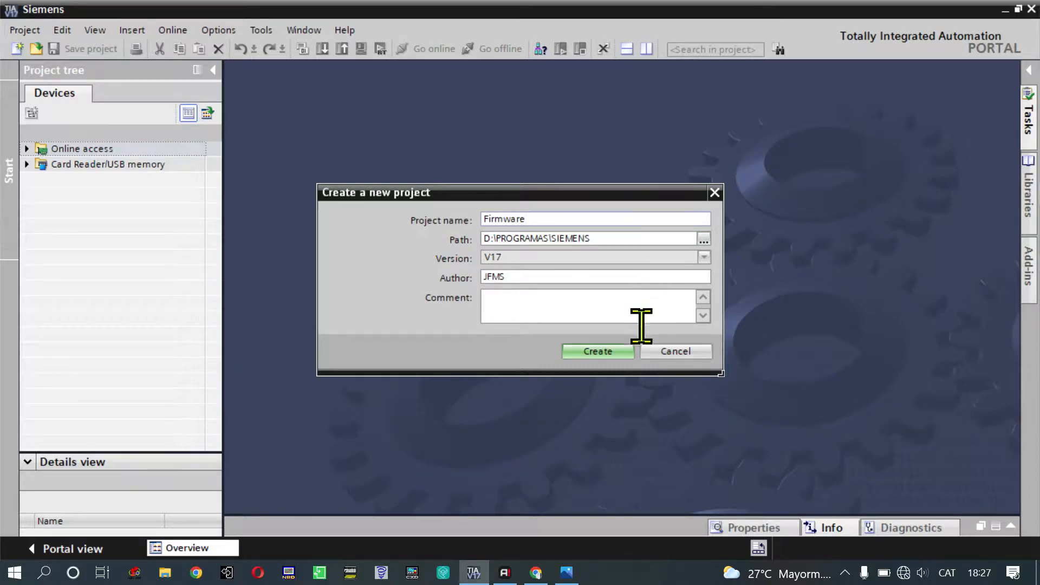
pyautogui.click(618, 355)
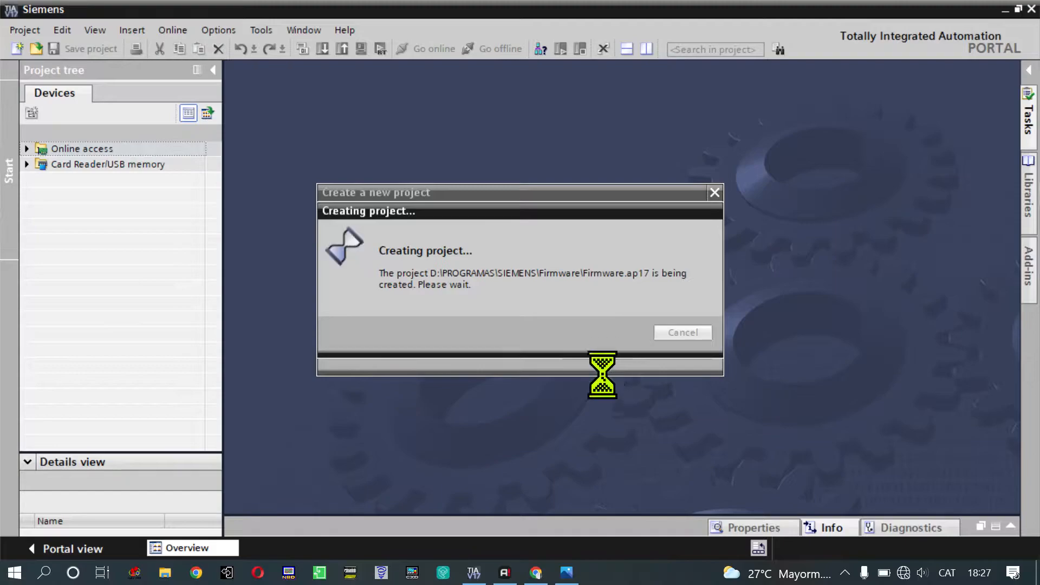
# Examine the HRW photo of the PLC to identify its CPU model and article number.
pyautogui.click(578, 575)
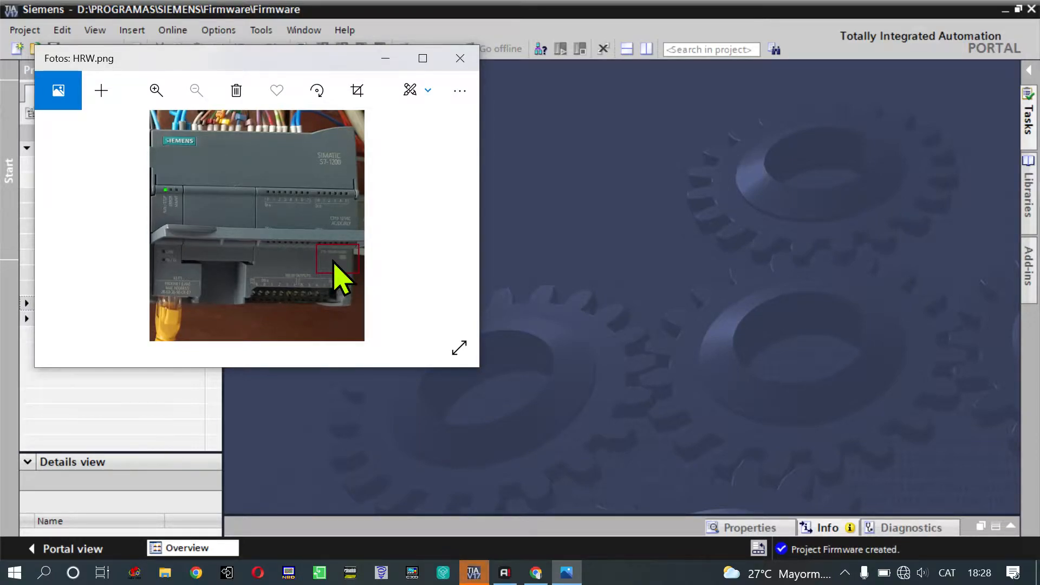
pyautogui.click(383, 65)
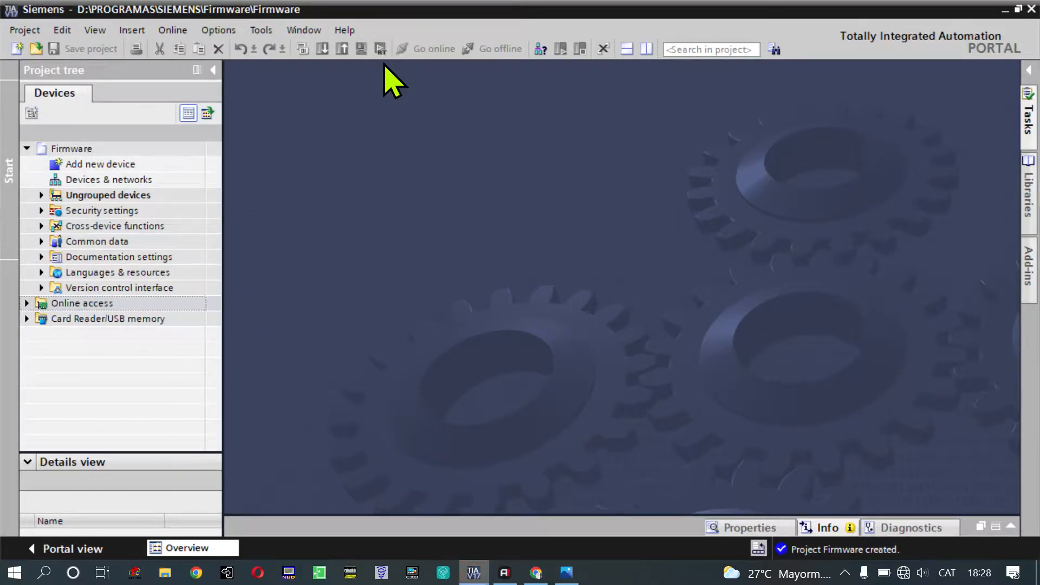
pyautogui.click(536, 573)
# Add an S7-1200 CPU 1214C AC/DC/Rly controller, article 6ES7 214-1BG40-0XB0, with firmware version V4.4 to the project.
pyautogui.click(121, 169)
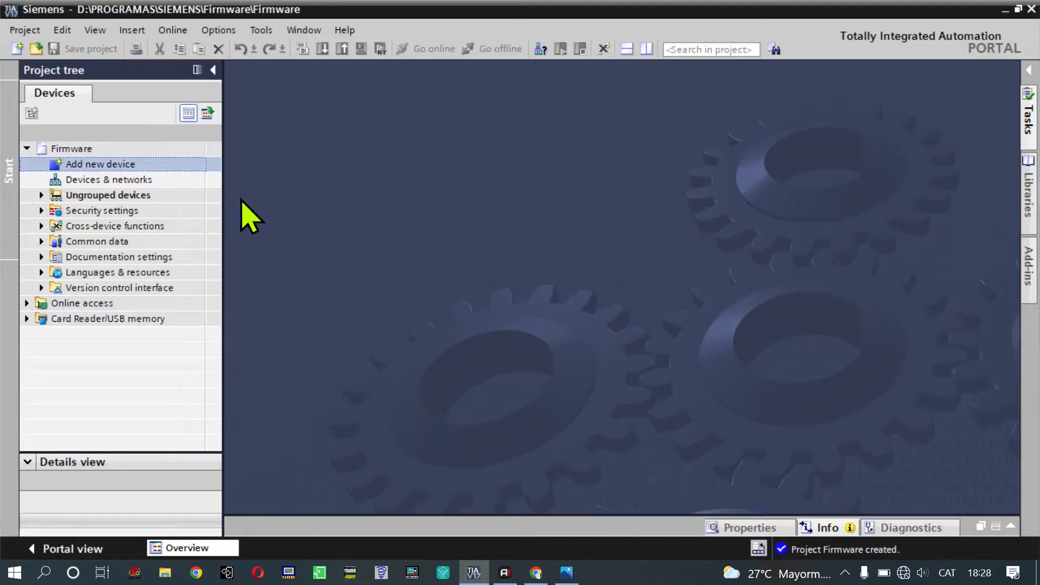
pyautogui.doubleClick(110, 161)
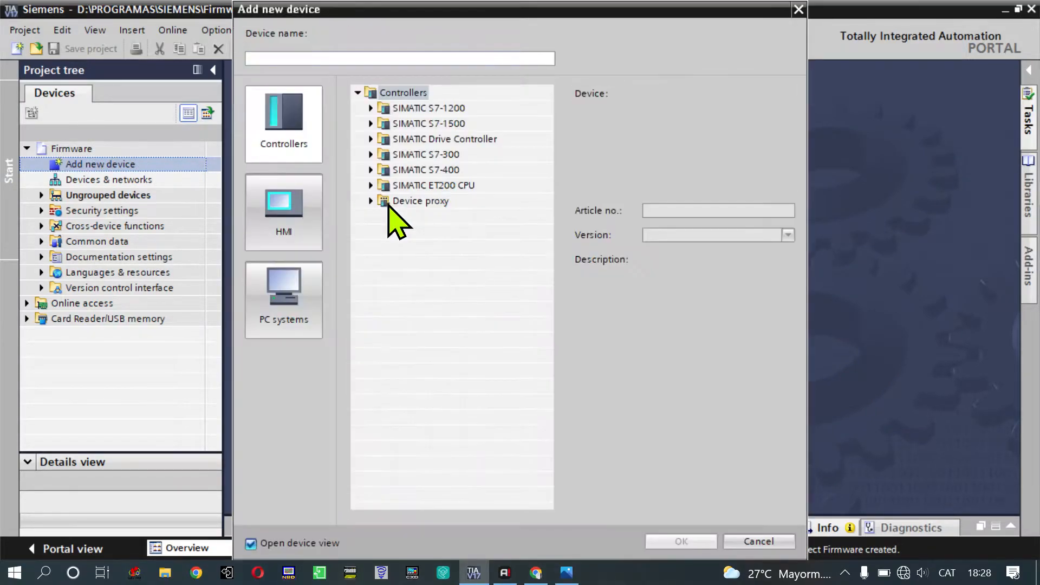
pyautogui.click(371, 108)
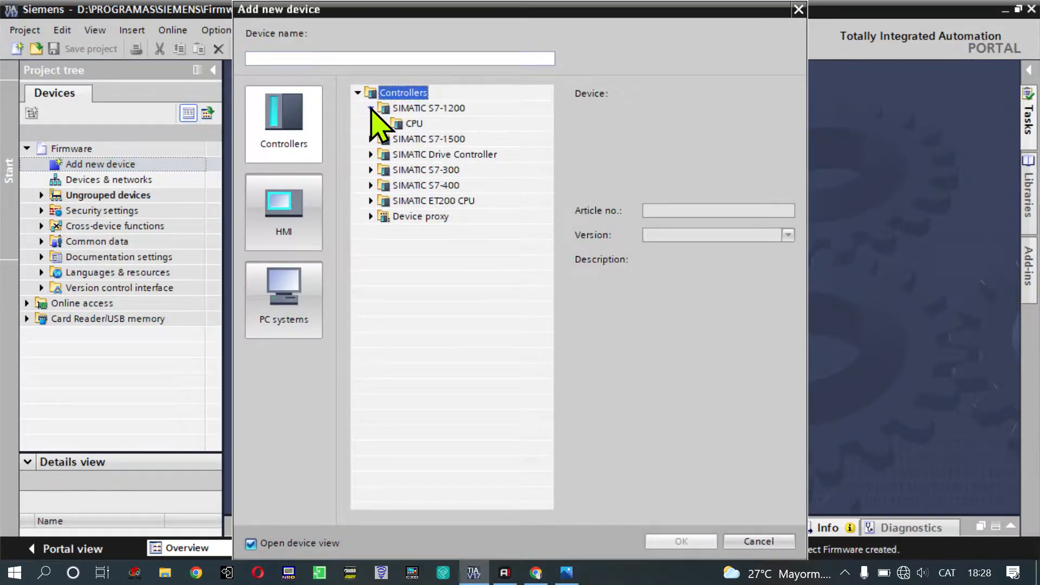
pyautogui.click(384, 124)
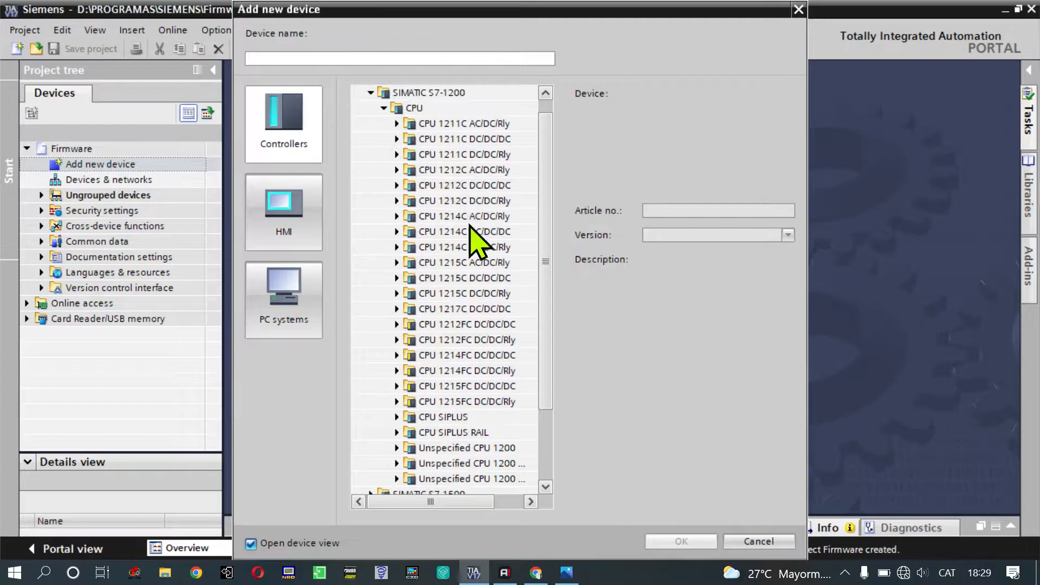
pyautogui.click(469, 219)
pyautogui.click(397, 216)
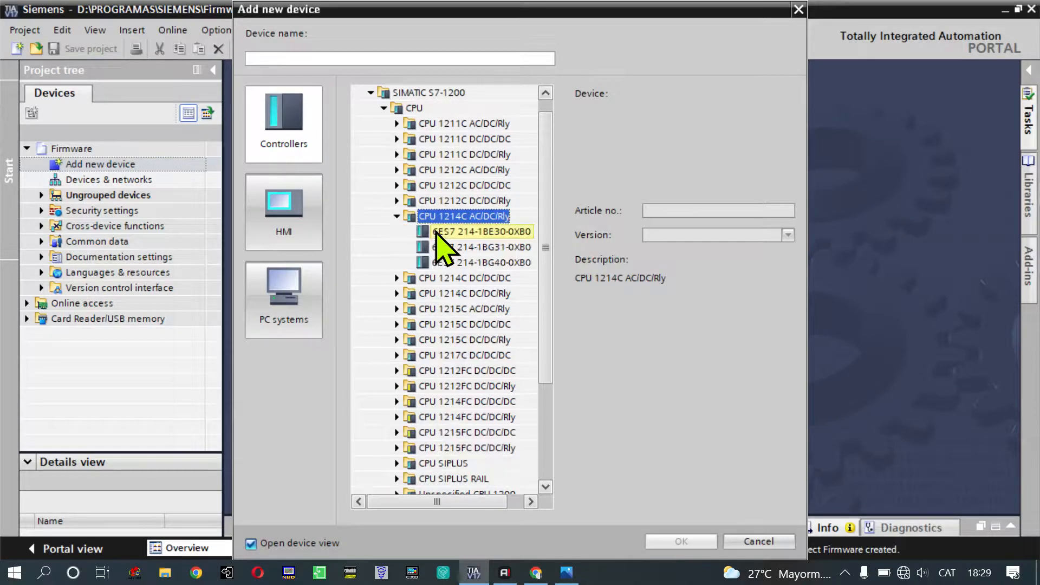
pyautogui.click(487, 264)
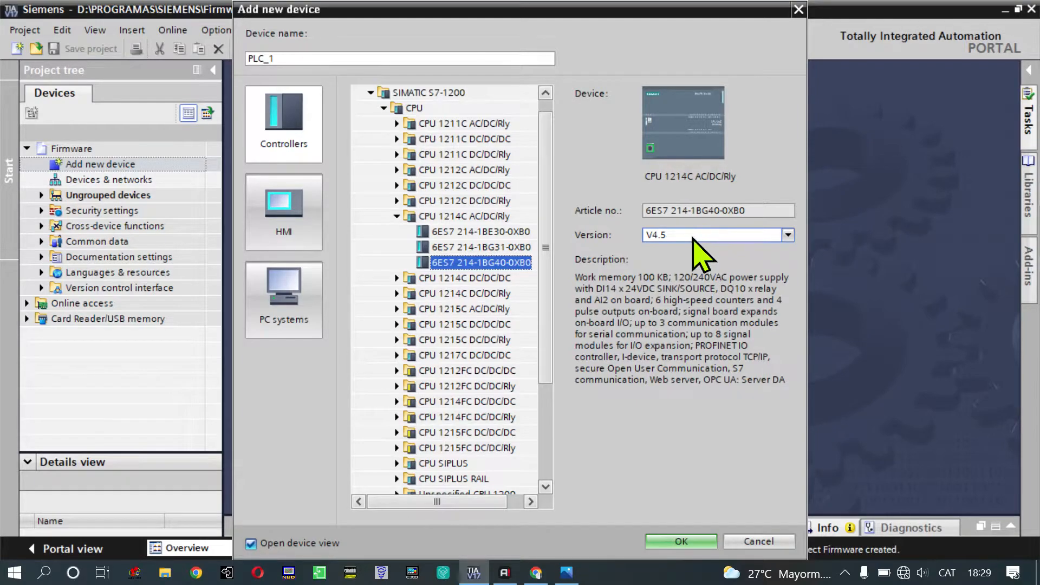
pyautogui.click(710, 237)
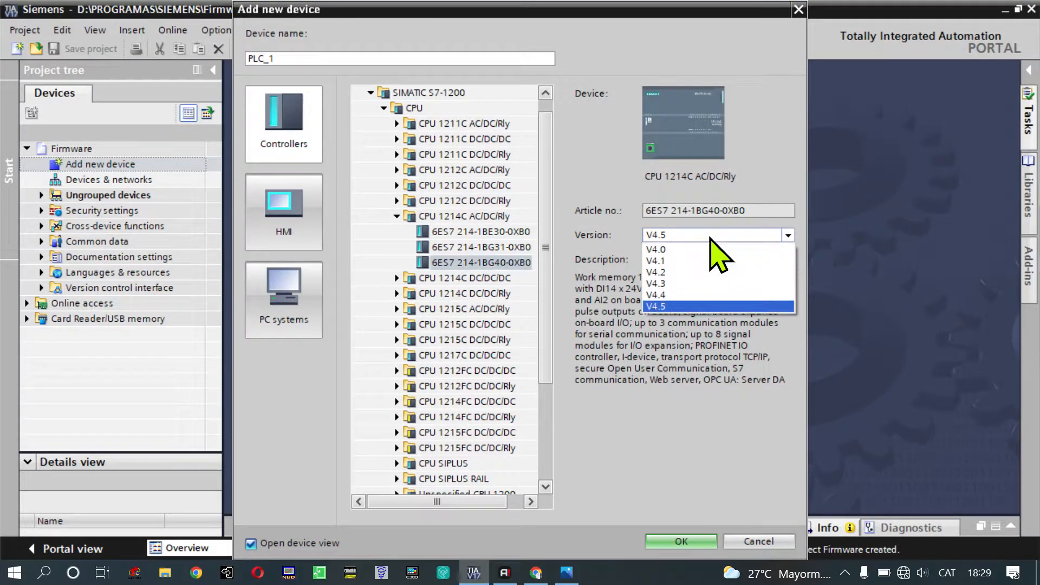
pyautogui.click(686, 295)
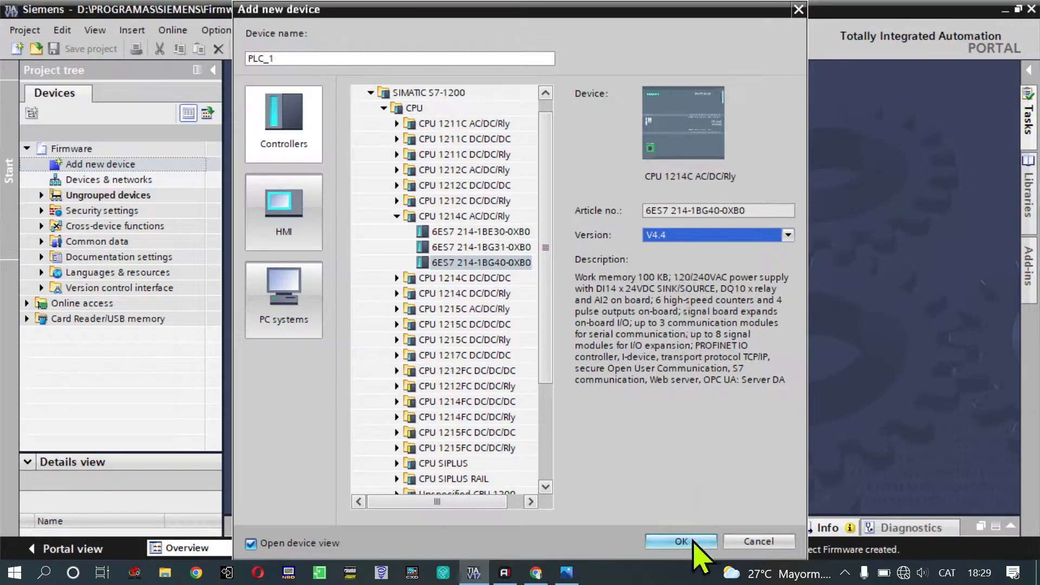
pyautogui.click(679, 542)
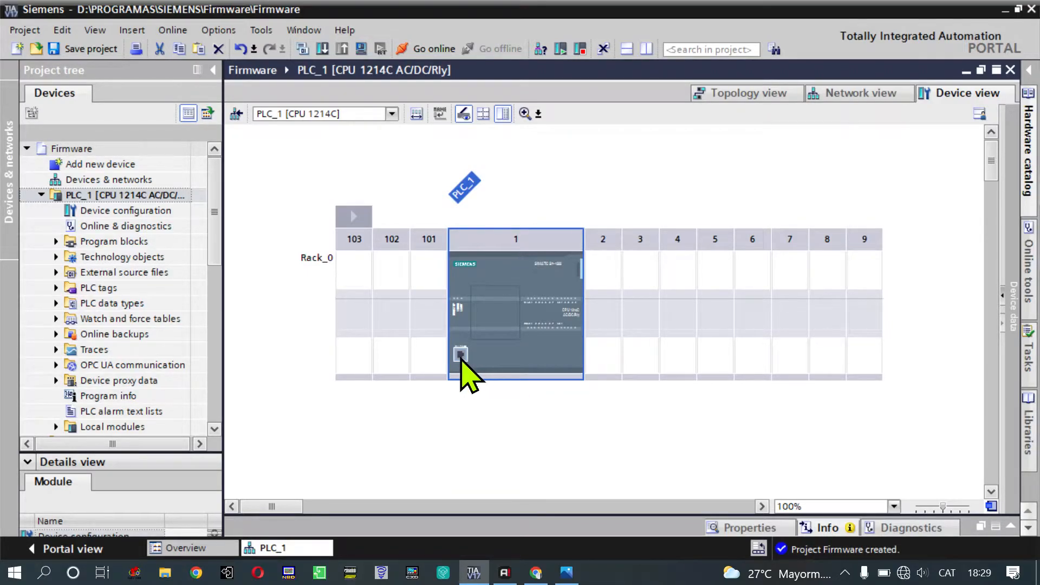
# In the Ethernet addresses of PLC_1's PROFINET interface, enable router use and set the IP address to 192.168.7.170.
pyautogui.click(461, 360)
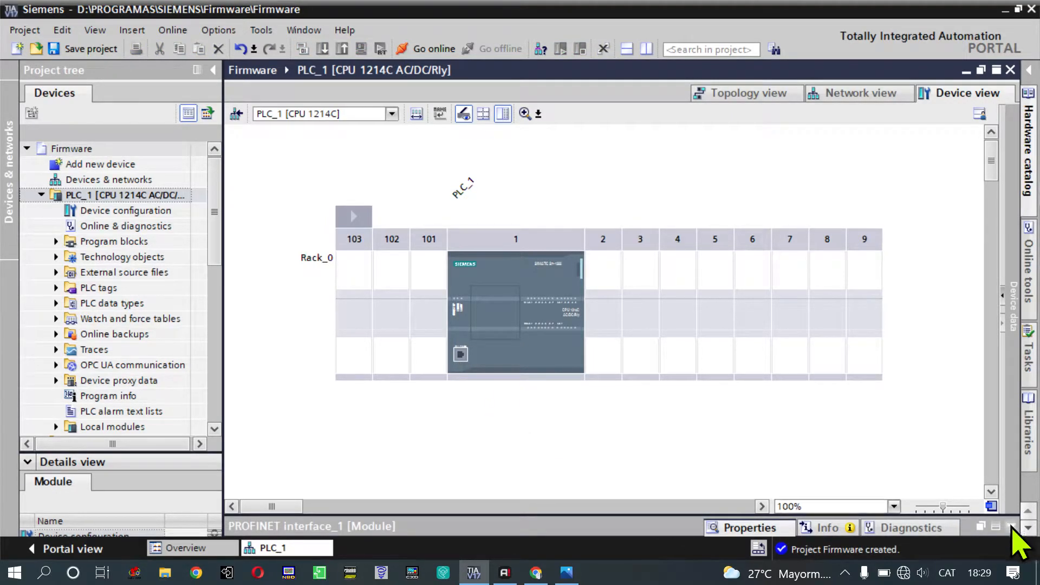
pyautogui.click(1011, 527)
pyautogui.click(460, 355)
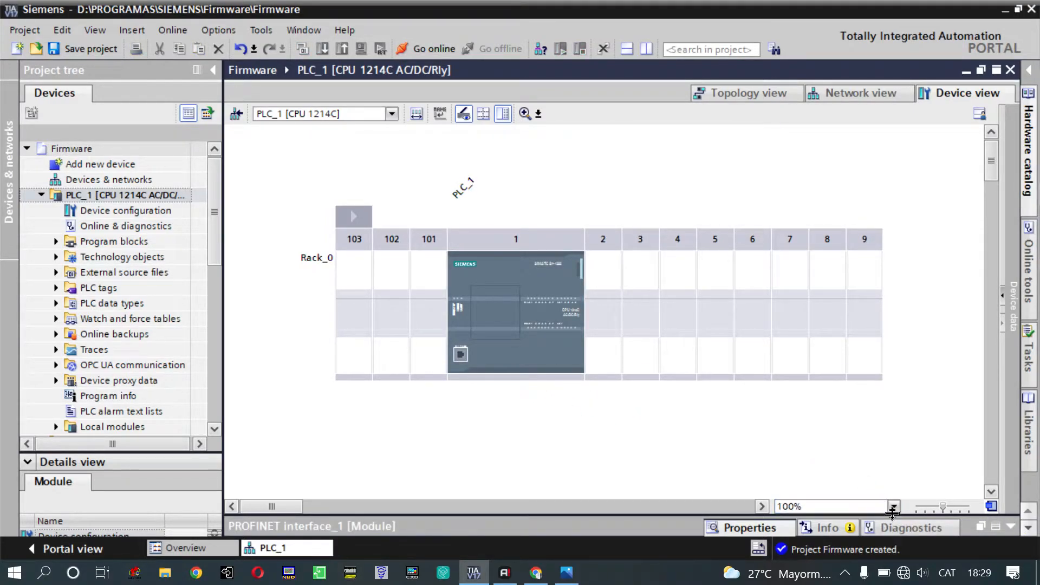
pyautogui.moveTo(893, 513); pyautogui.dragTo(870, 366)
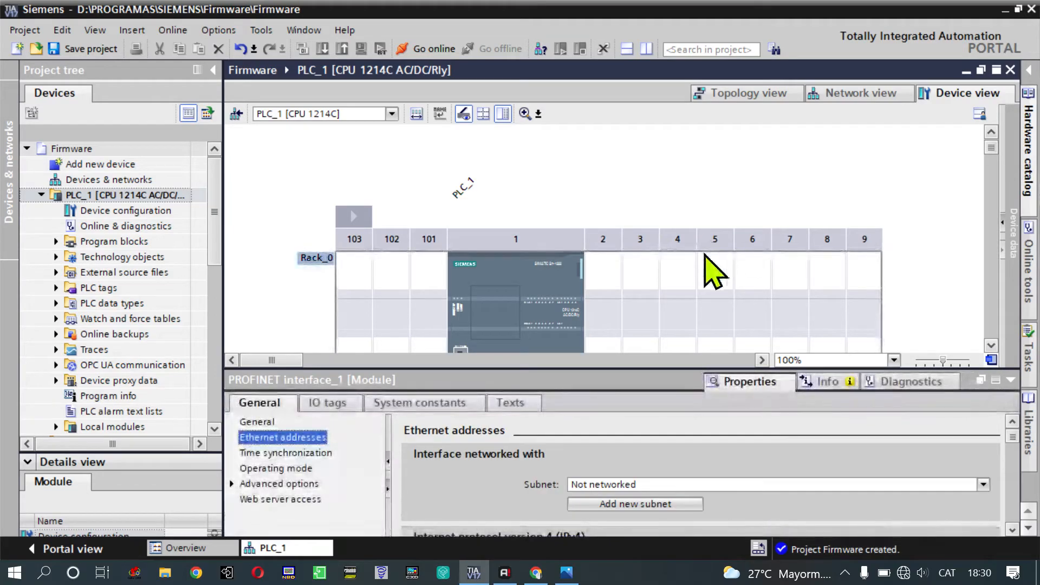
pyautogui.scroll(-5, 986, 524)
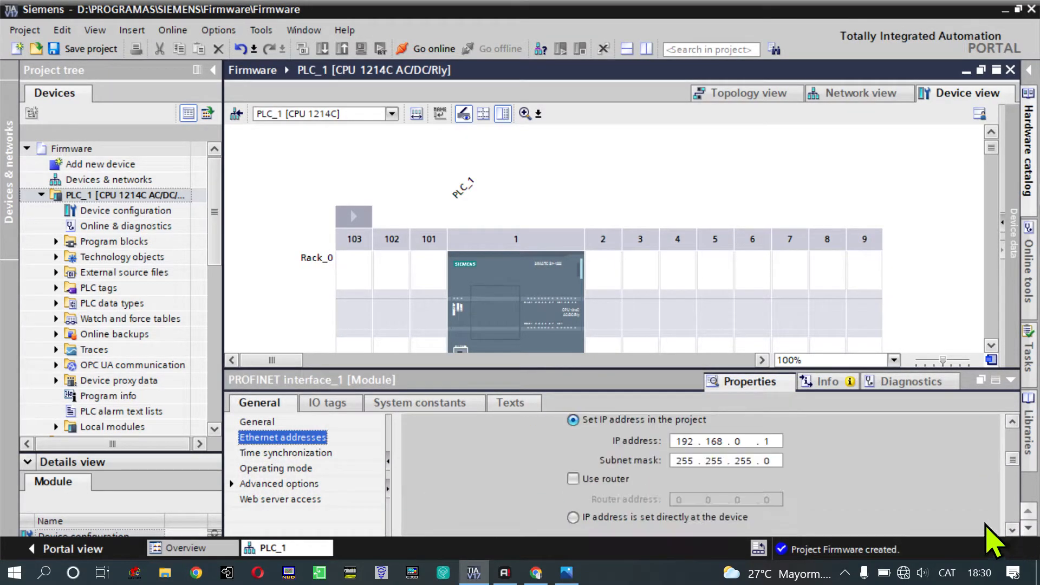
pyautogui.click(576, 479)
pyautogui.click(573, 479)
pyautogui.doubleClick(736, 441)
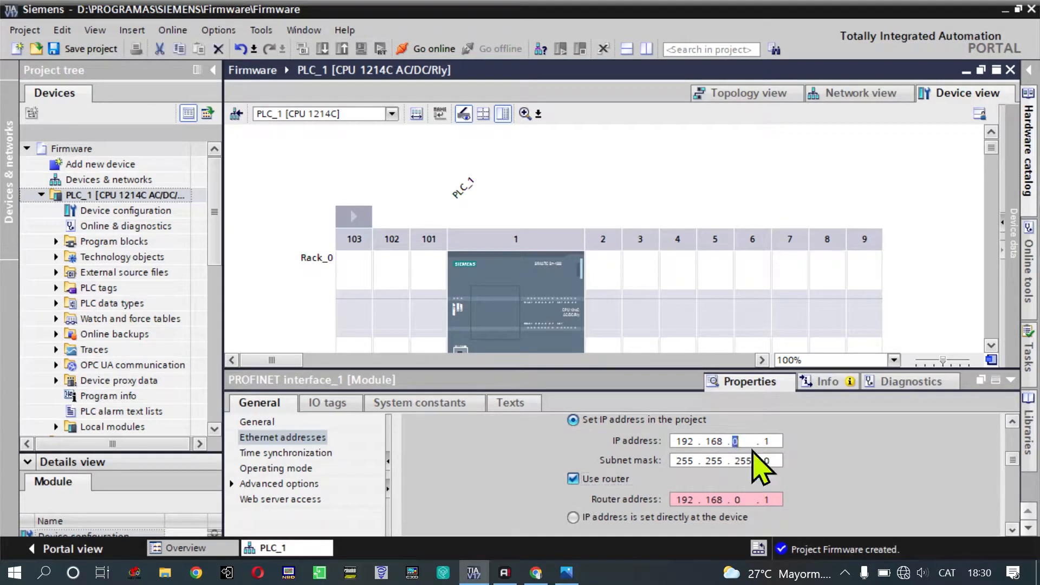
pyautogui.write('7')
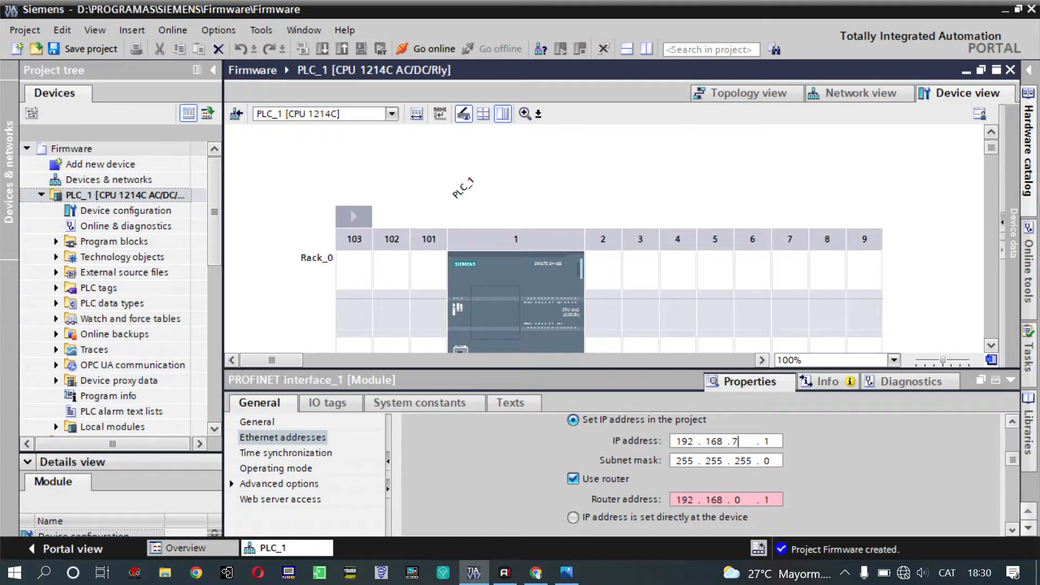
pyautogui.click(774, 440)
pyautogui.write('70')
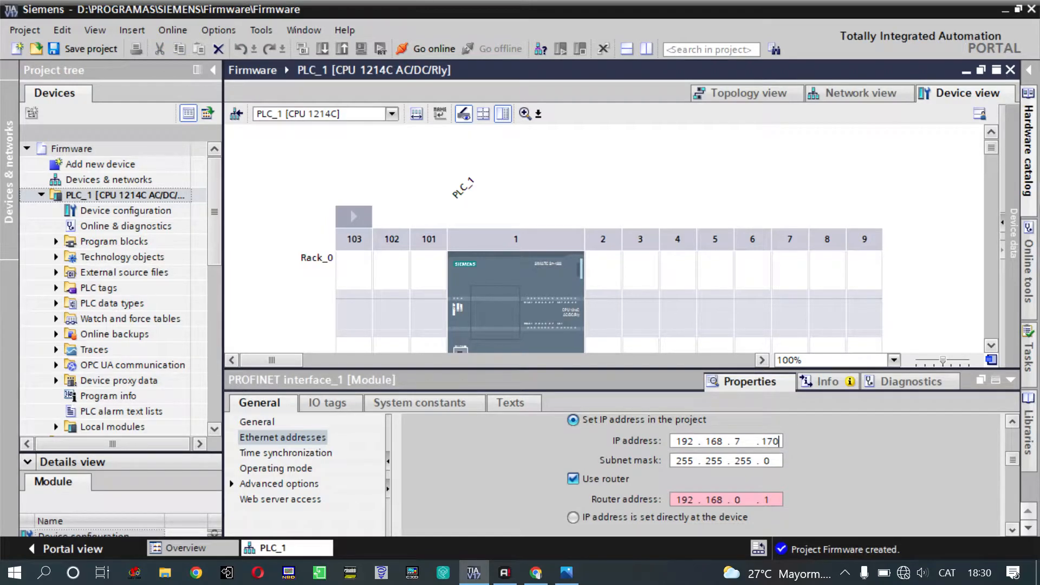
# Set the PROFINET interface's router address to 192.168.7.1.
pyautogui.click(737, 499)
pyautogui.write('7')
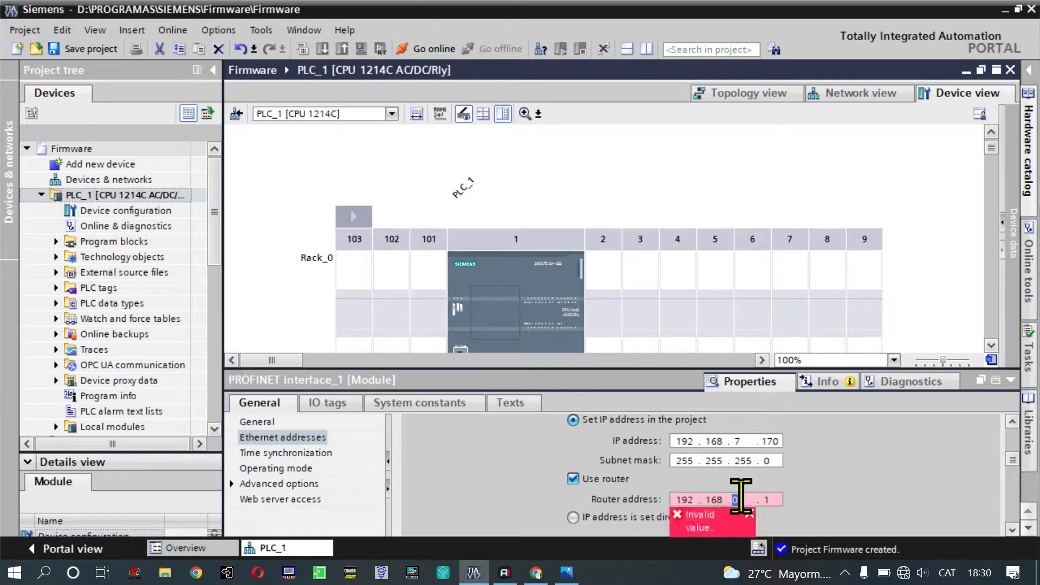
pyautogui.press('Return')
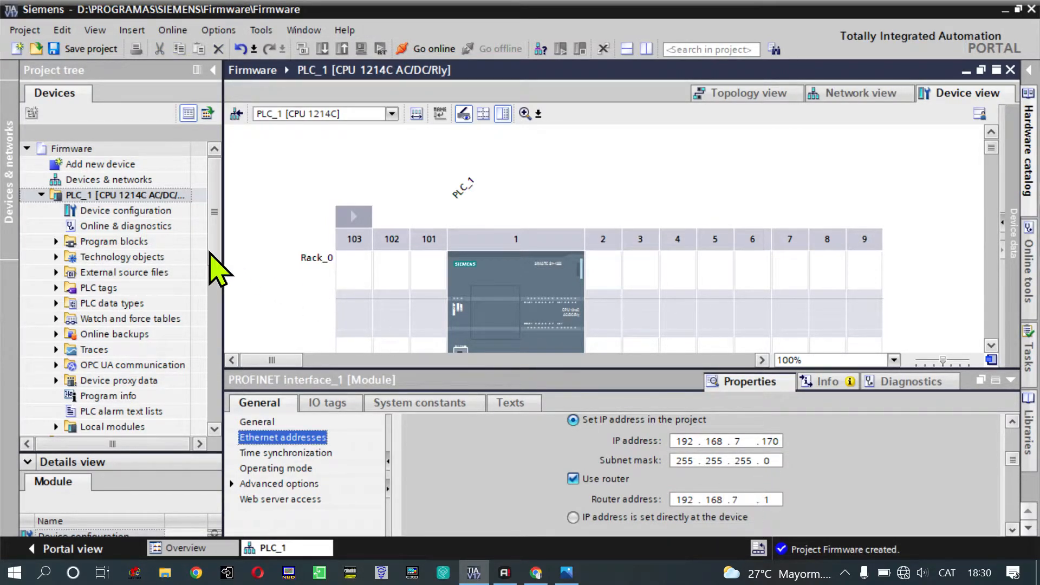
# Compile PLC_1's hardware and software, only changes.
pyautogui.click(119, 196)
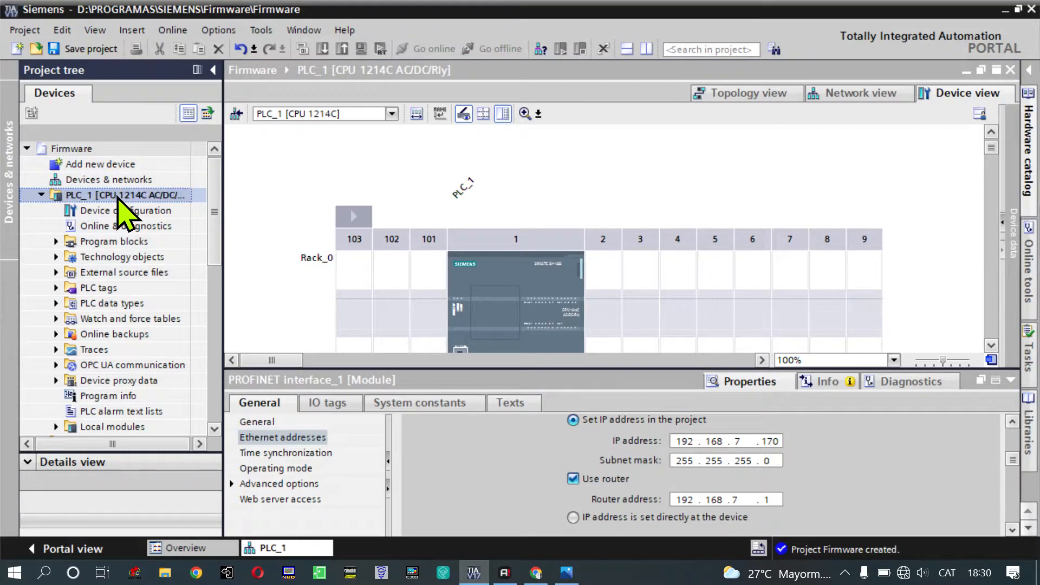
pyautogui.rightClick(118, 196)
pyautogui.moveTo(253, 395)
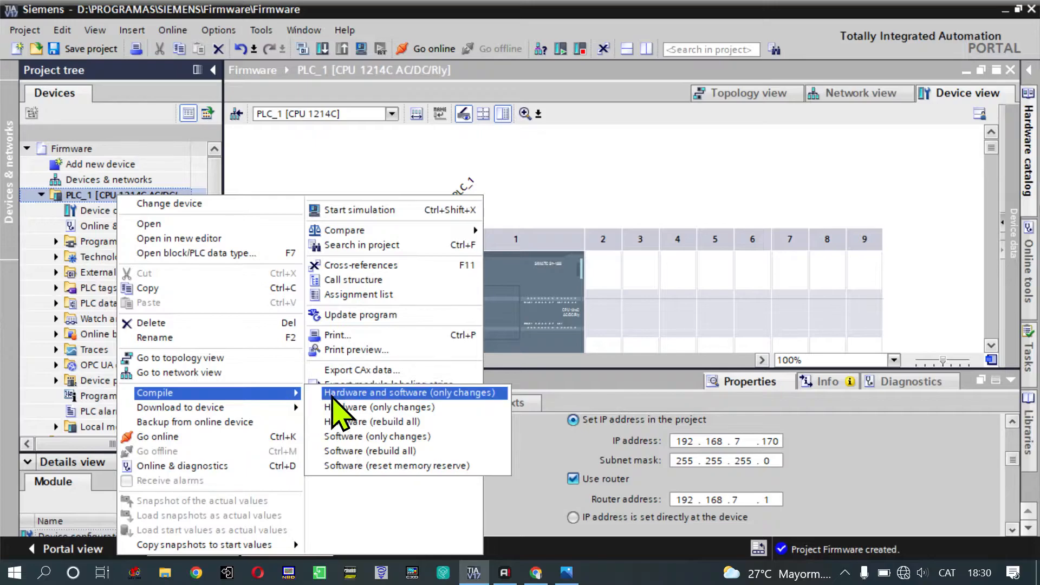
pyautogui.click(331, 392)
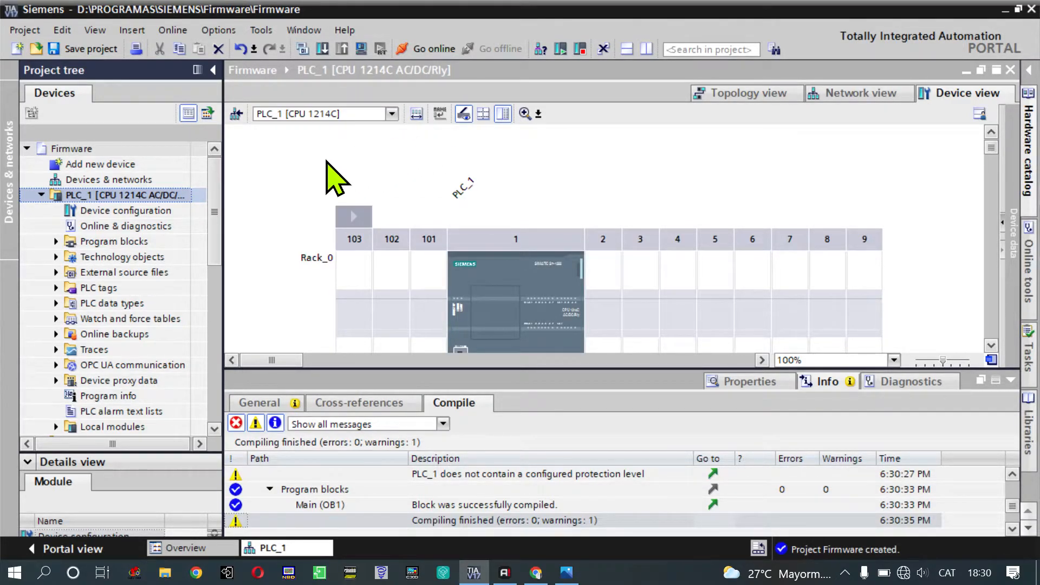
# Go online with PLC_1 over PN/IE through the Intel Wi-Fi 6 AX200 adapter, searching for devices with the same addresses.
pyautogui.click(425, 48)
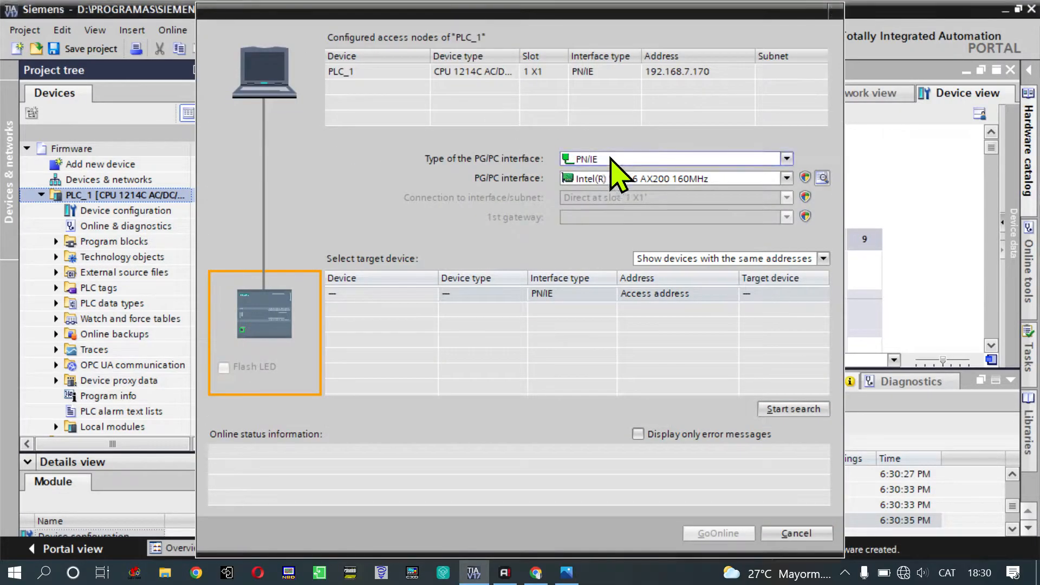
pyautogui.click(612, 160)
pyautogui.click(615, 159)
pyautogui.click(643, 179)
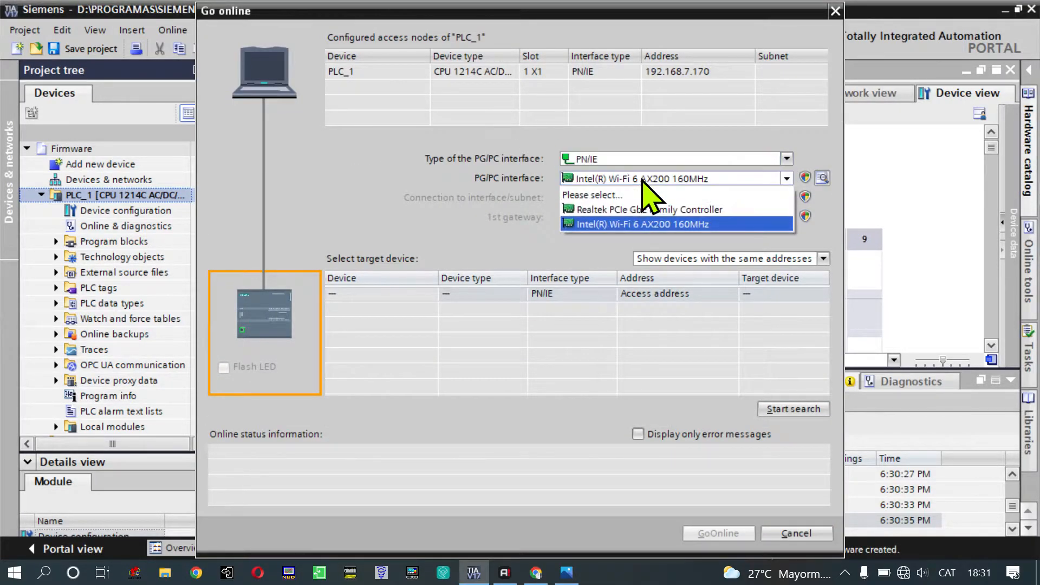
pyautogui.click(643, 180)
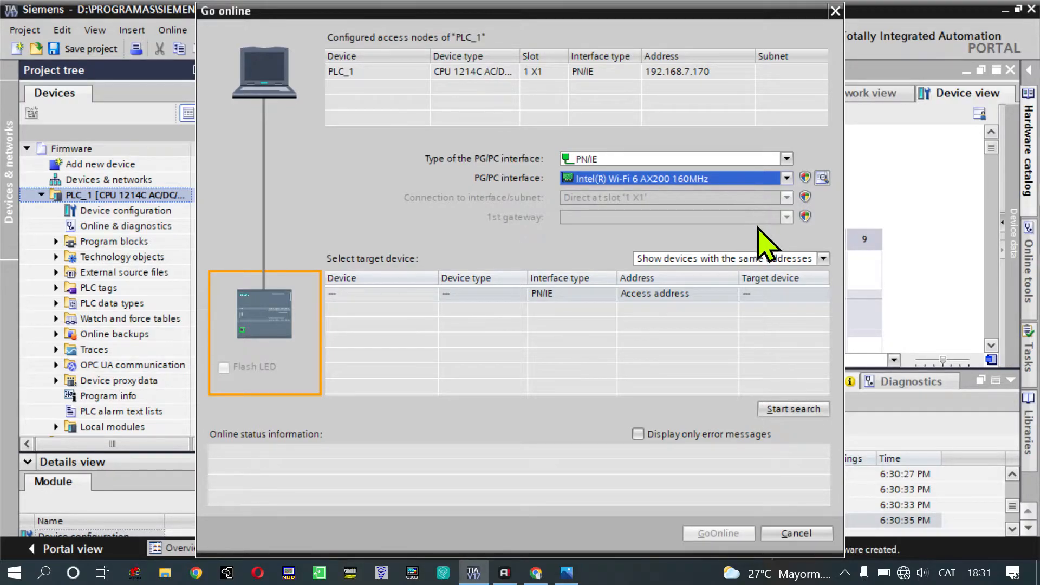
pyautogui.click(818, 259)
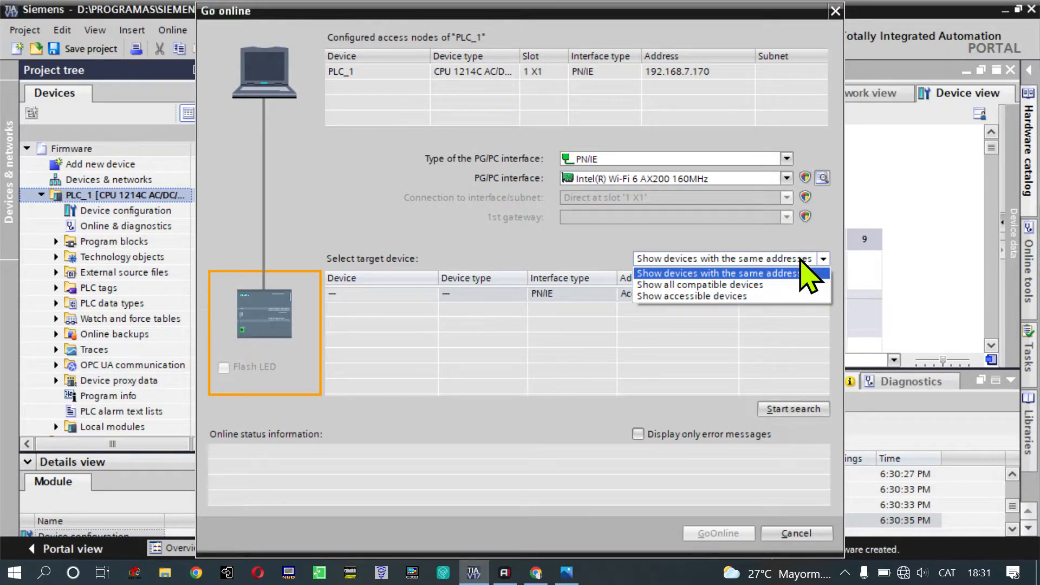
pyautogui.click(801, 261)
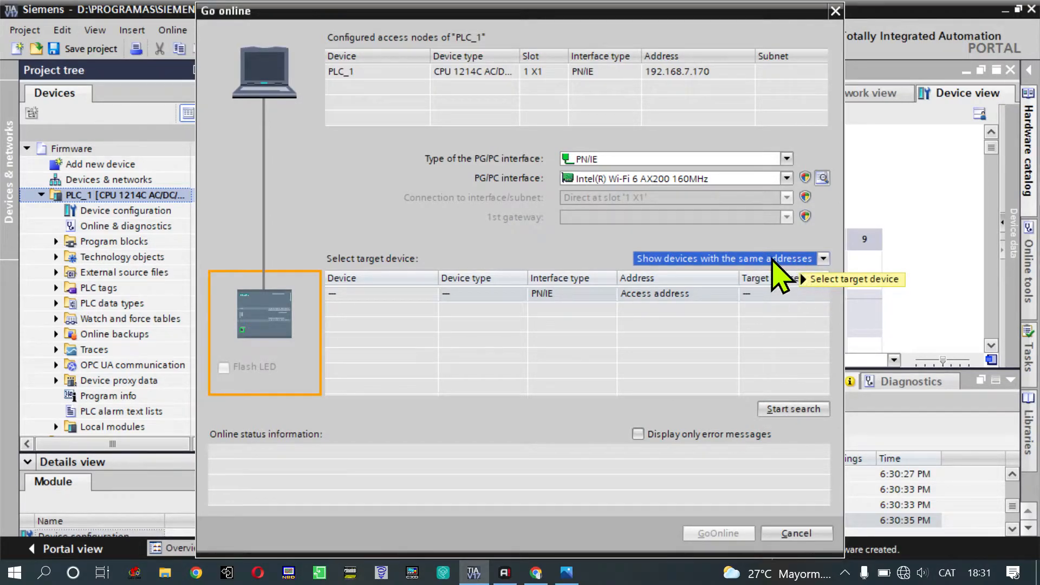
pyautogui.click(792, 410)
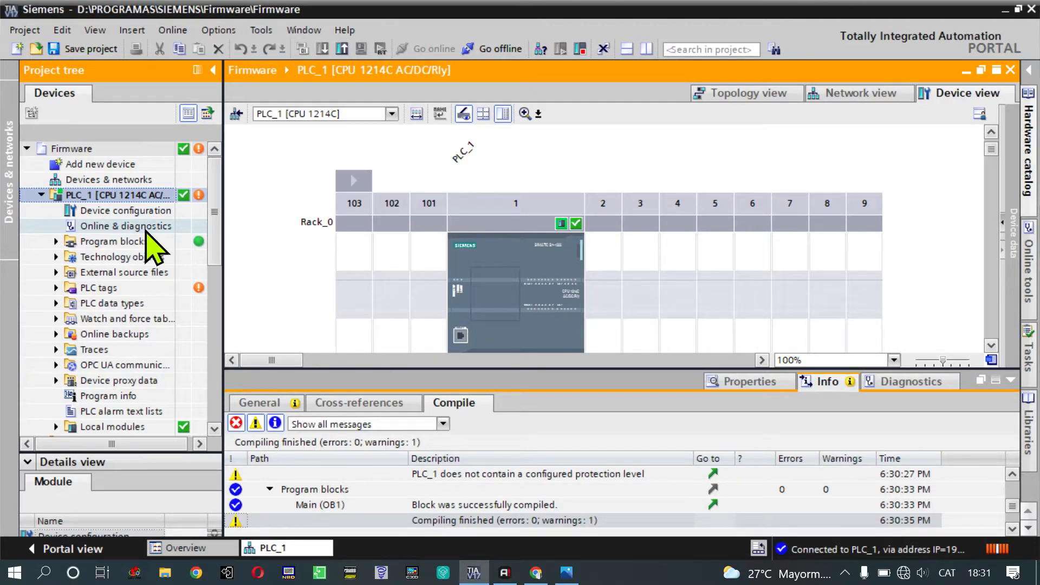
# Open PLC_1's online diagnostics and check the module's general data: short designation, article number, firmware and TIA Portal project version.
pyautogui.doubleClick(105, 228)
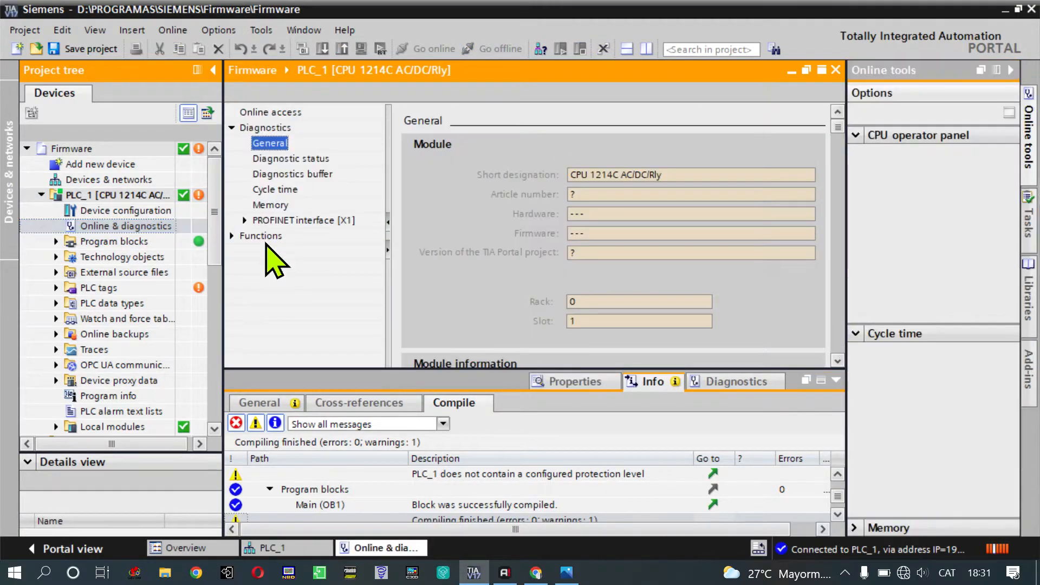
pyautogui.click(836, 380)
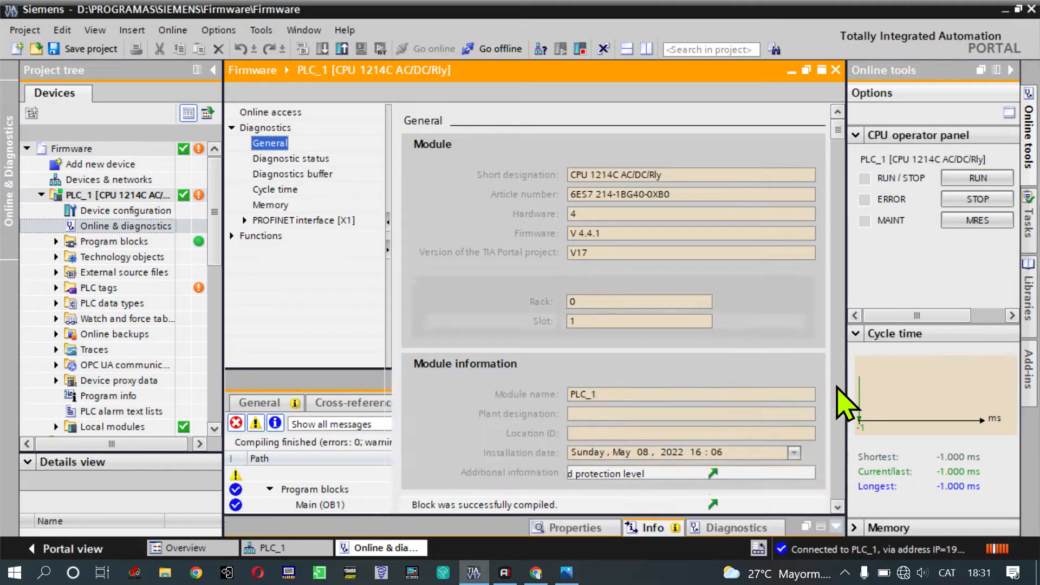
pyautogui.moveTo(685, 174); pyautogui.dragTo(534, 174)
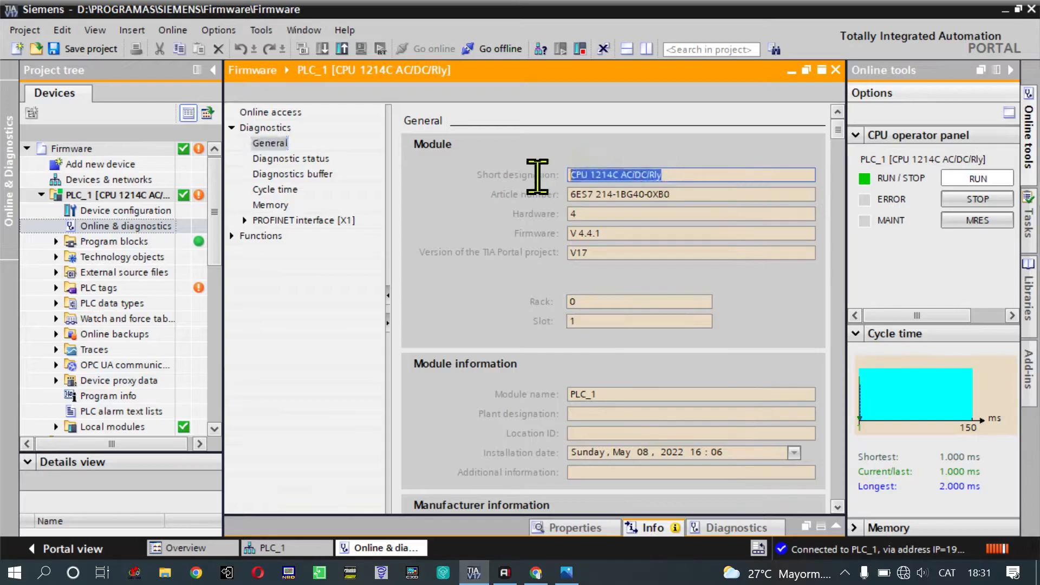
pyautogui.moveTo(682, 196); pyautogui.dragTo(552, 195)
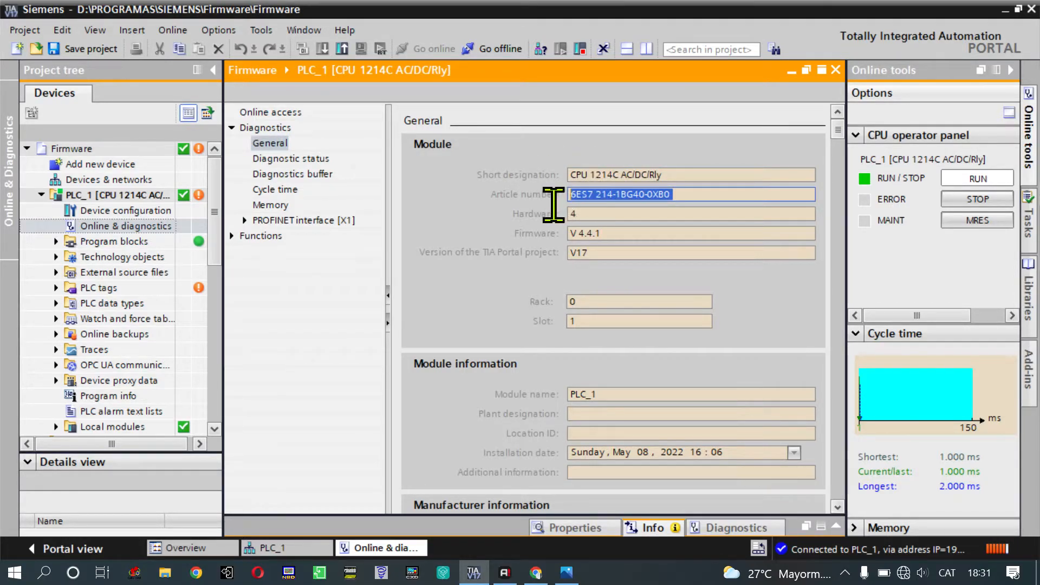
pyautogui.moveTo(610, 234); pyautogui.dragTo(571, 253)
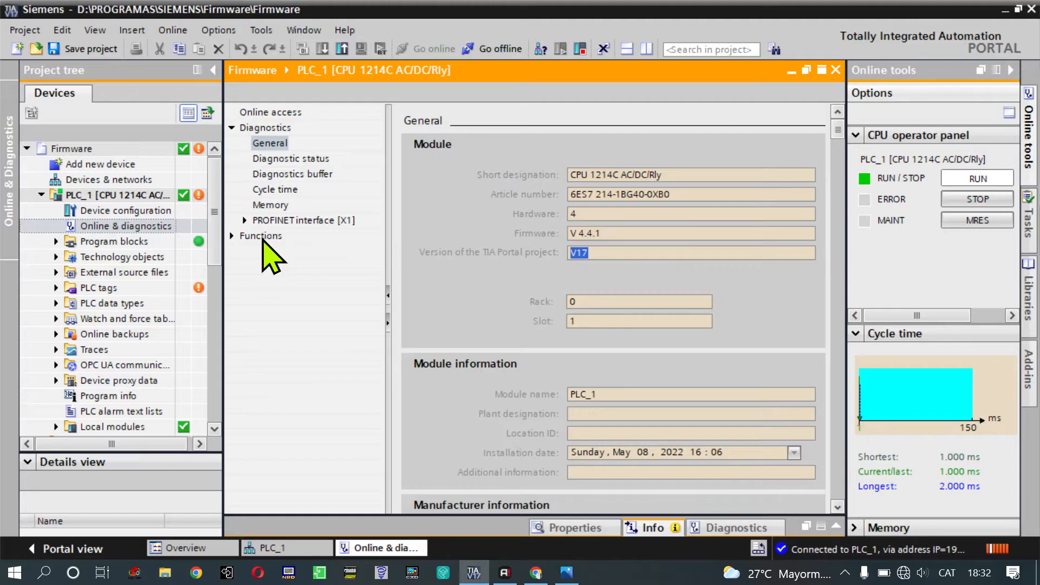
# View the CPU's IP address assignment function, and set the module time by taking it from the PG/PC.
pyautogui.click(231, 236)
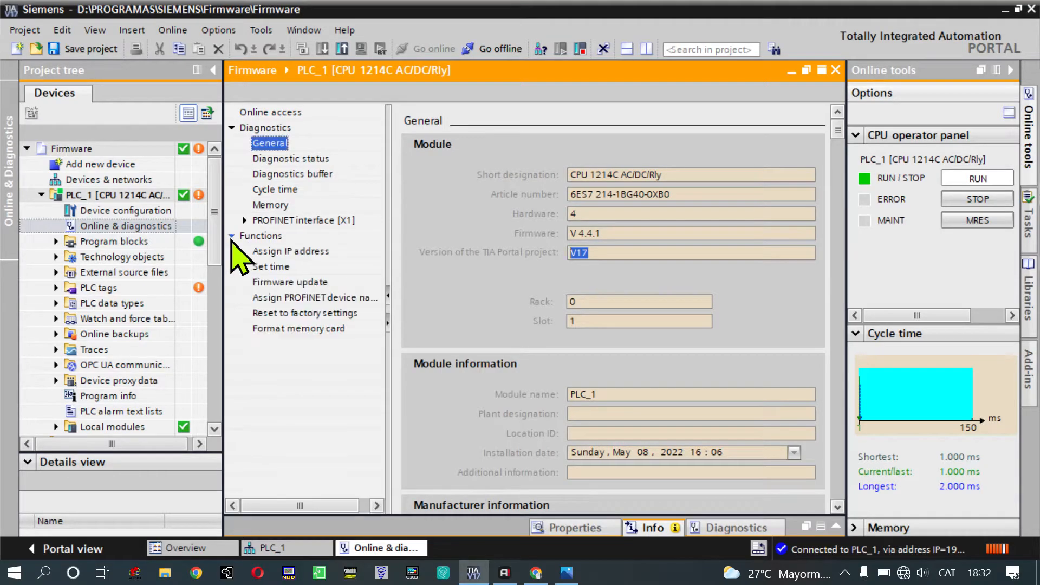
pyautogui.click(283, 254)
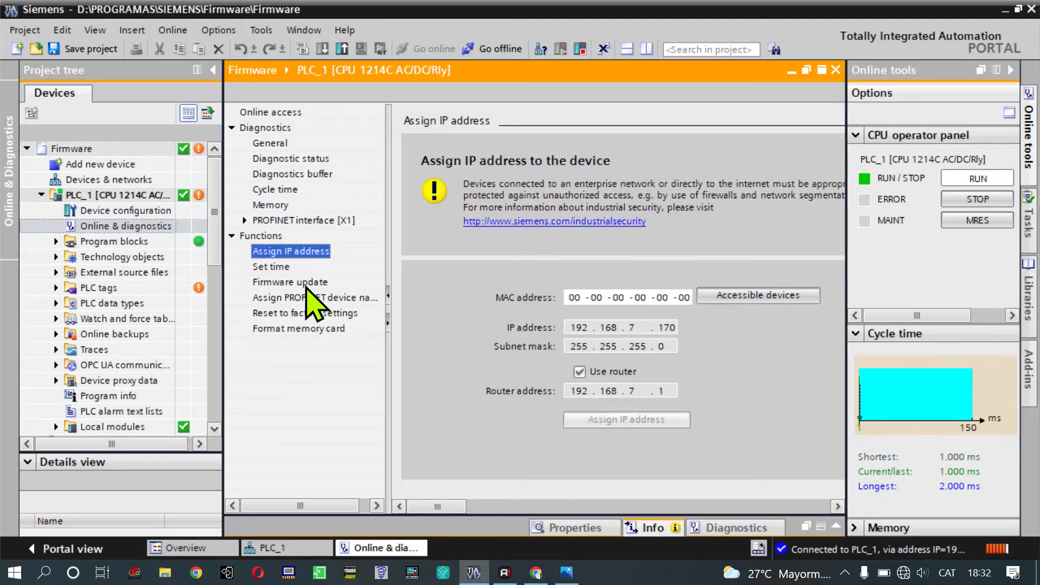
pyautogui.click(271, 267)
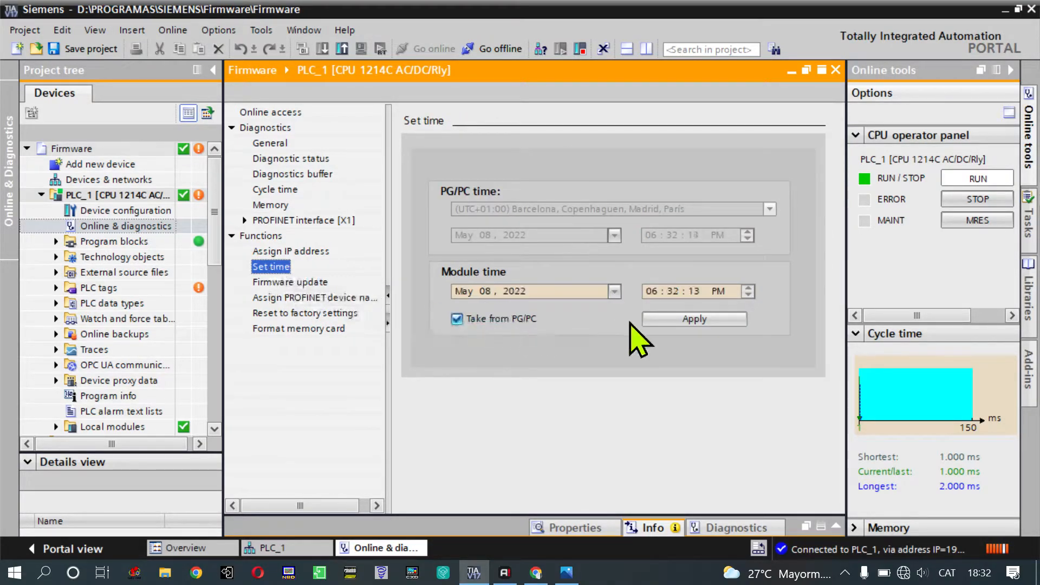
pyautogui.click(664, 321)
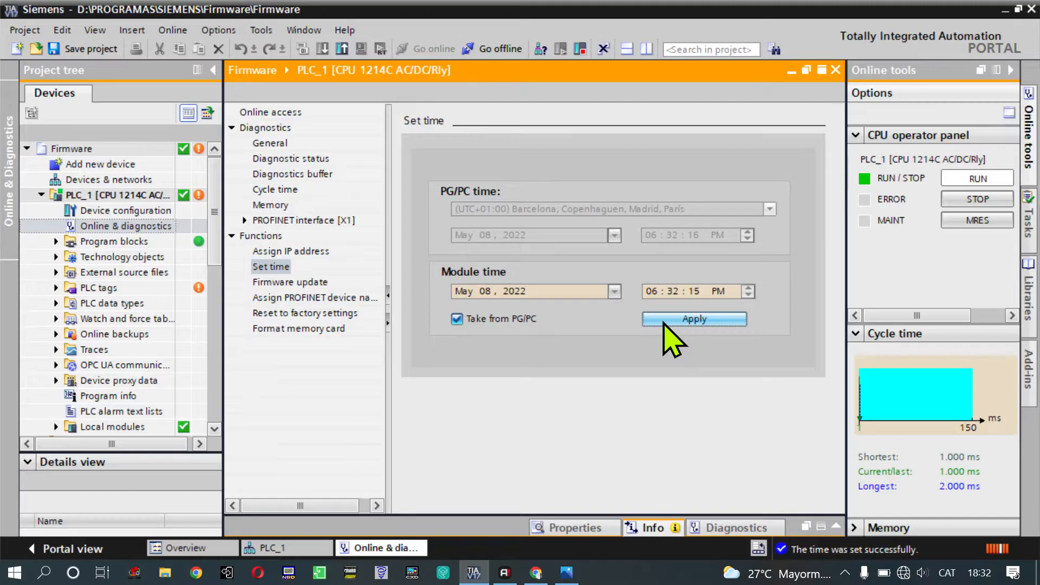
# Open PLC_1's firmware update function and check the Siemens support page in Chrome for the 6ES7214-1BG40-0XB0 firmware download, returning to TIA Portal.
pyautogui.click(303, 284)
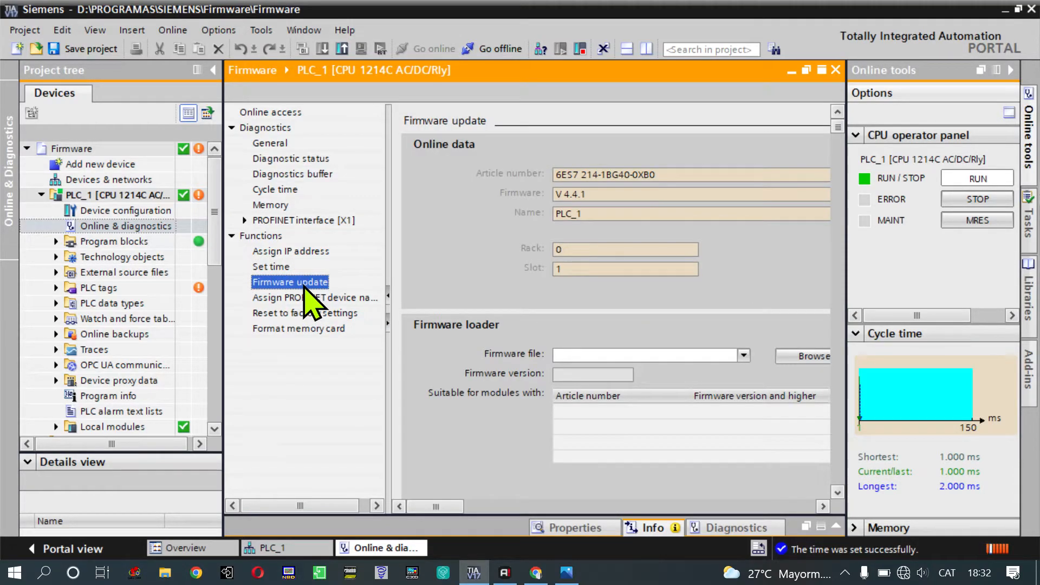
pyautogui.click(1010, 70)
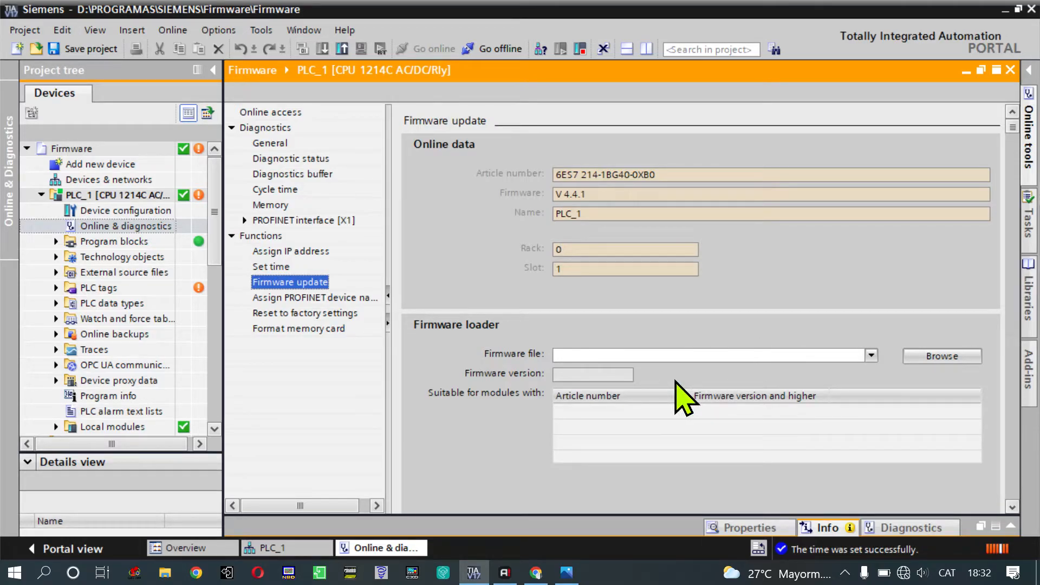
pyautogui.click(536, 570)
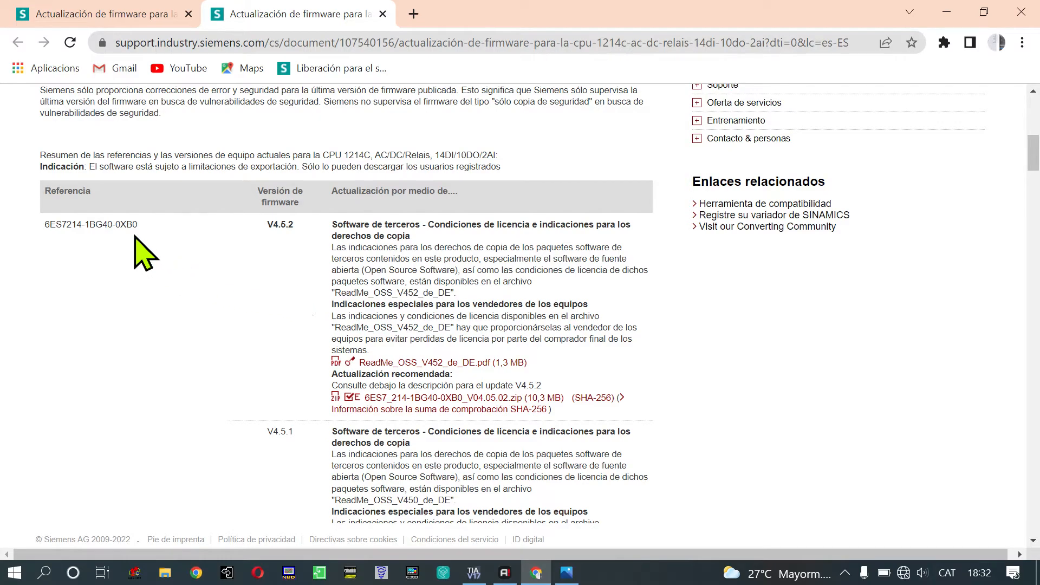
pyautogui.moveTo(137, 225); pyautogui.dragTo(44, 231)
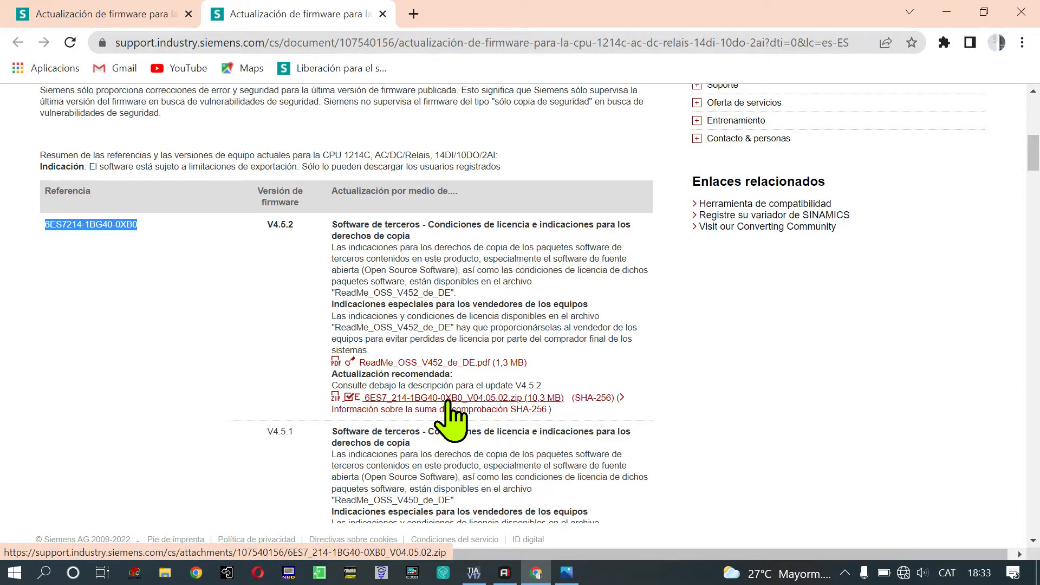
pyautogui.click(474, 572)
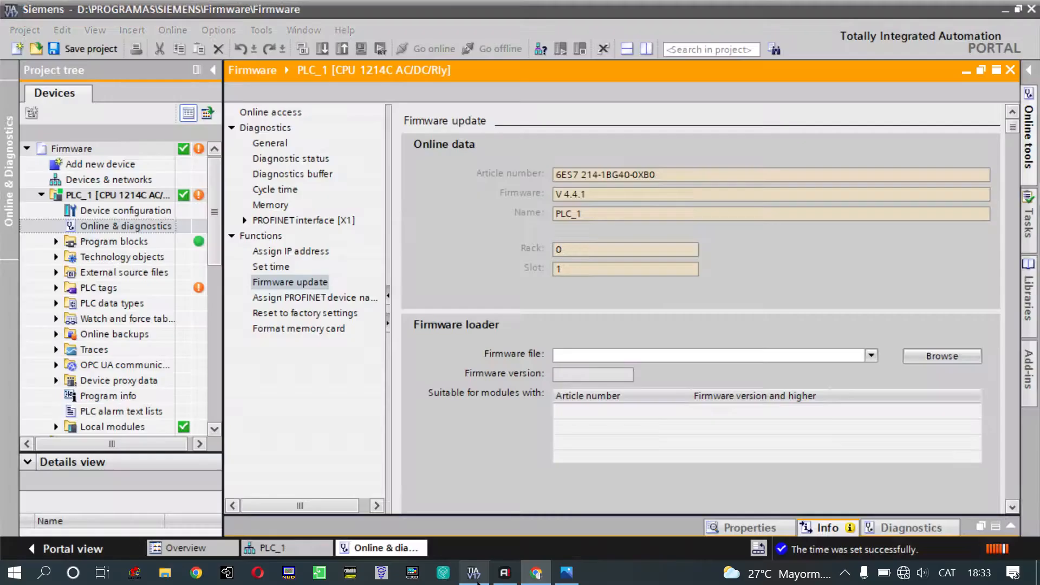
# Load the firmware file 6ES7 214-1BG40-0XB0 V04.05.02.upd from the FWUPDATE.S7S folder inside the desktop's 6ES7_214-1BG40-0XB0_V04.05.02 folder.
pyautogui.click(940, 359)
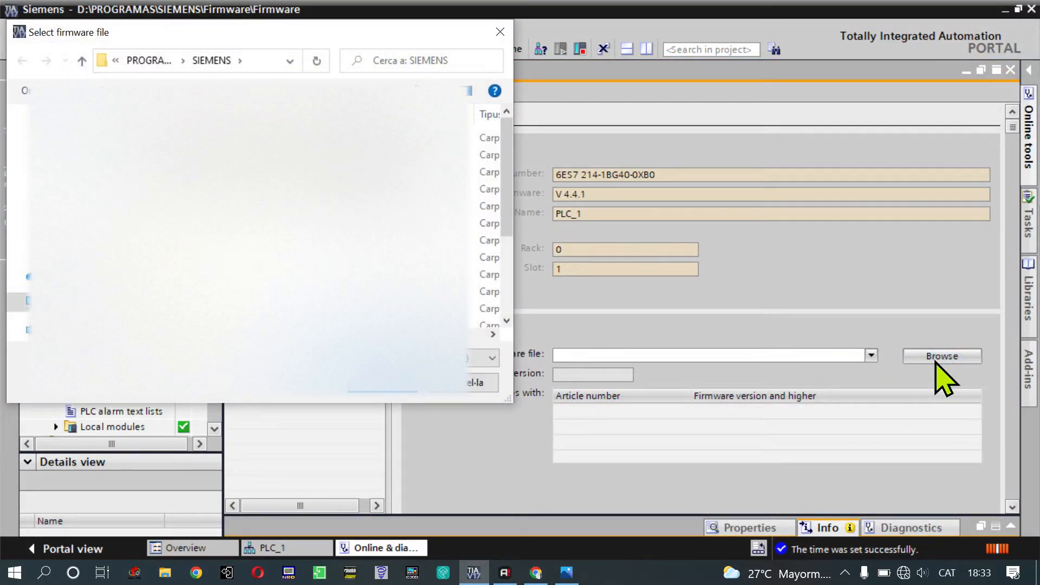
pyautogui.click(76, 115)
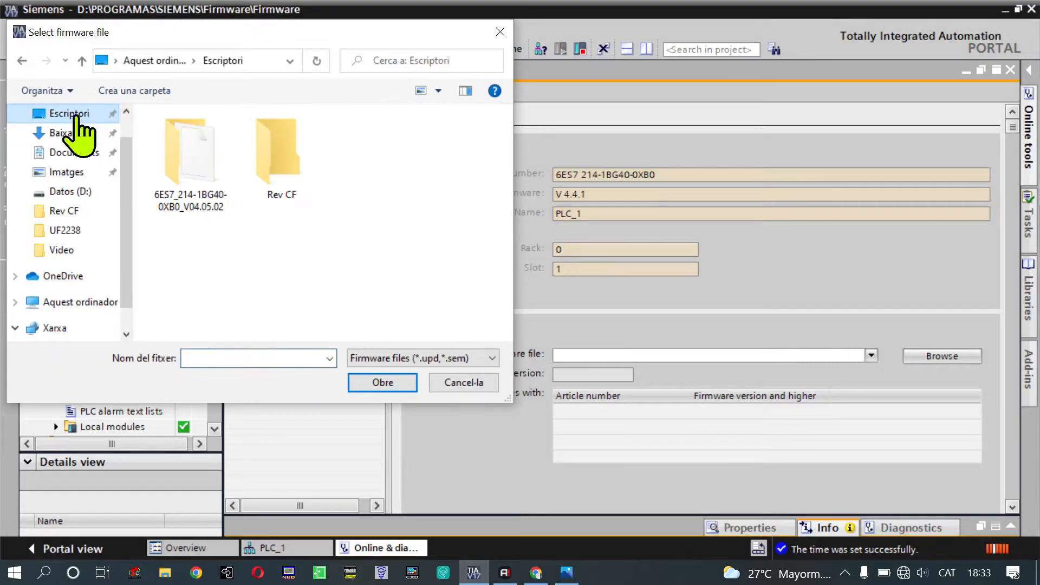
pyautogui.doubleClick(190, 152)
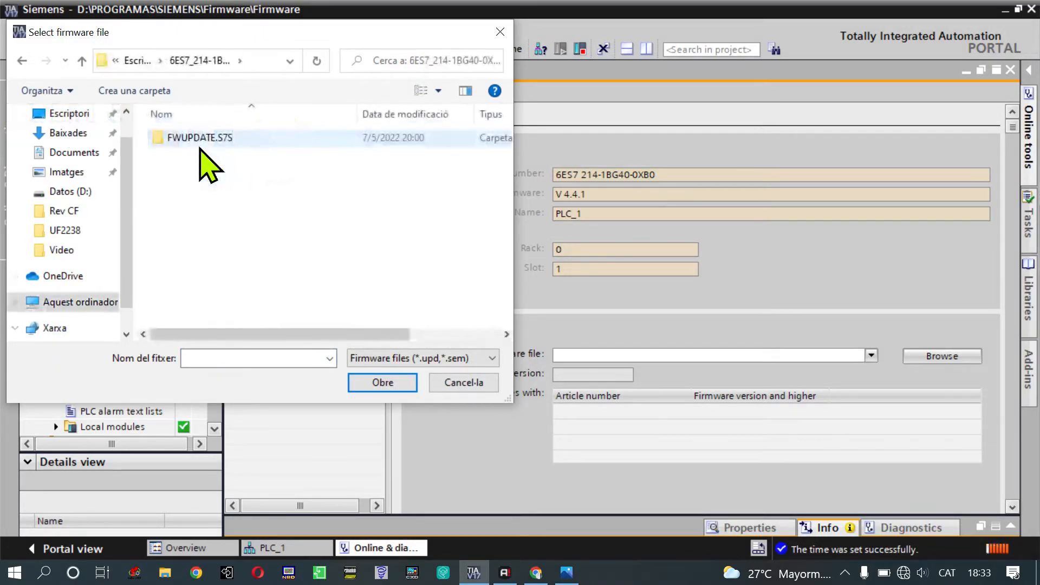
pyautogui.doubleClick(200, 146)
pyautogui.click(219, 144)
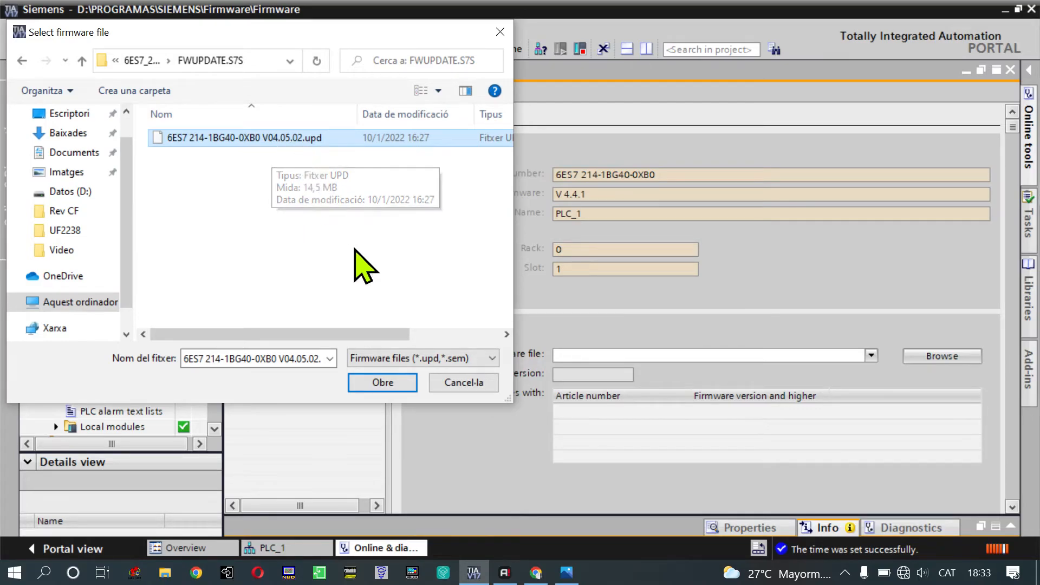
pyautogui.click(382, 382)
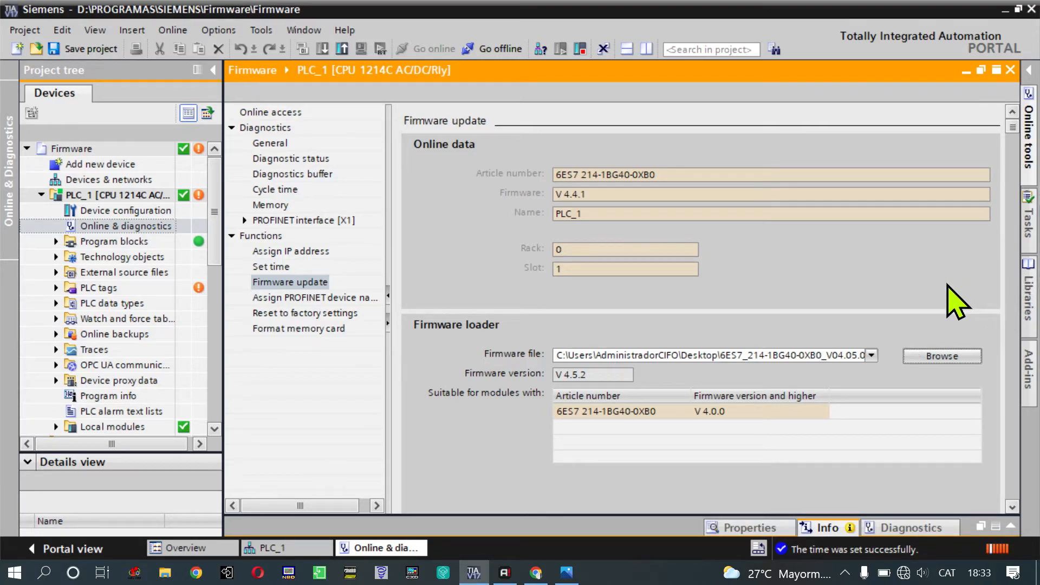
# Run the firmware update on PLC_1 with the firmware run after updating, allow the CPU to stop, and start the module again.
pyautogui.scroll(-5, 948, 301)
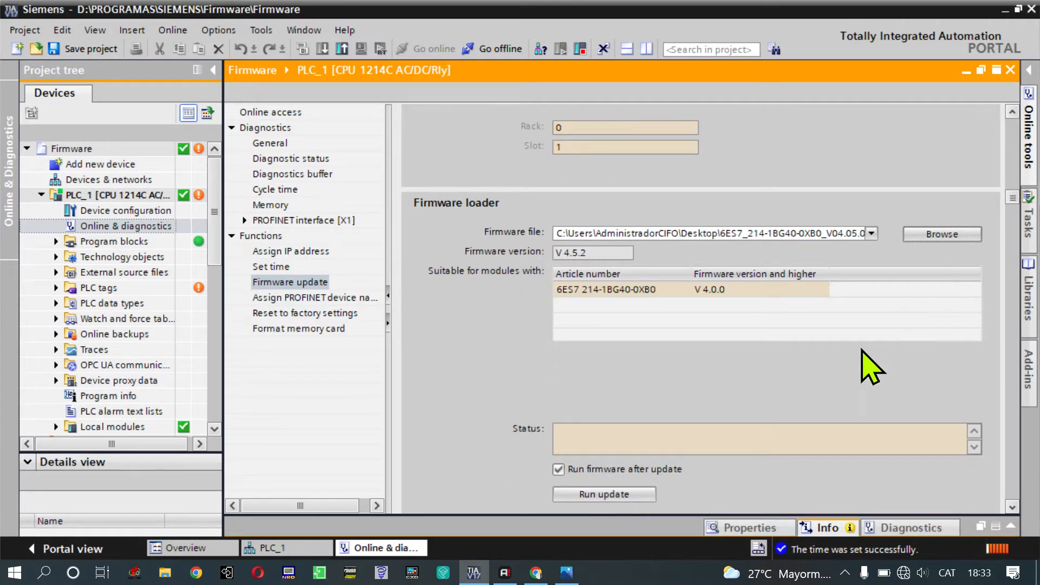
pyautogui.click(628, 496)
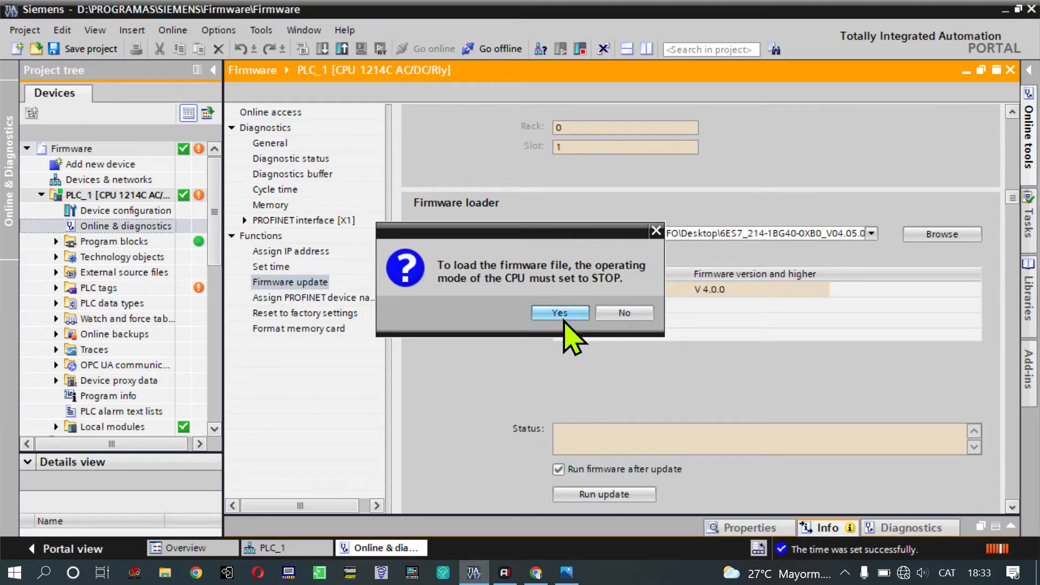
pyautogui.click(559, 314)
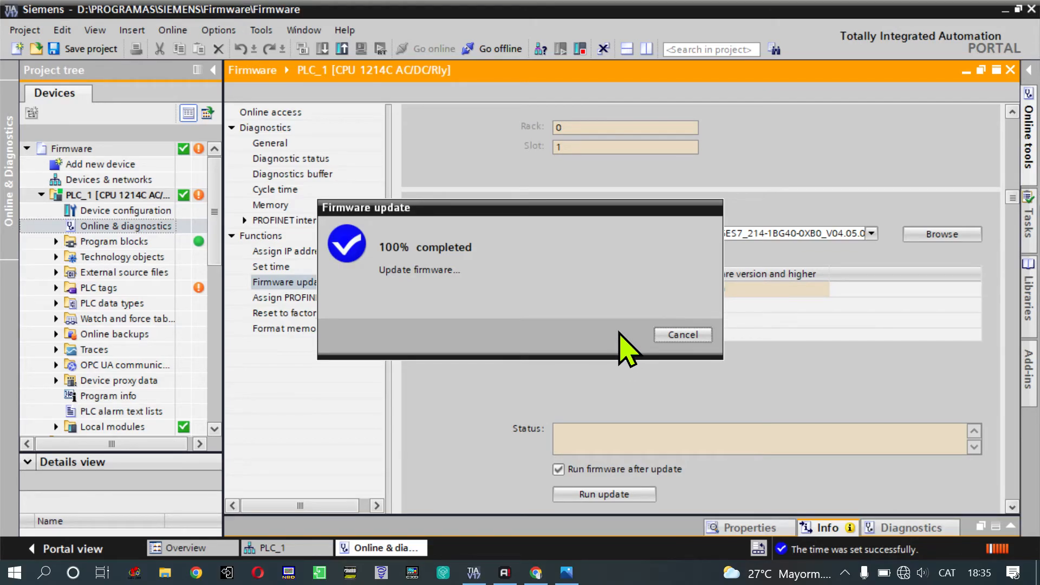
pyautogui.click(683, 334)
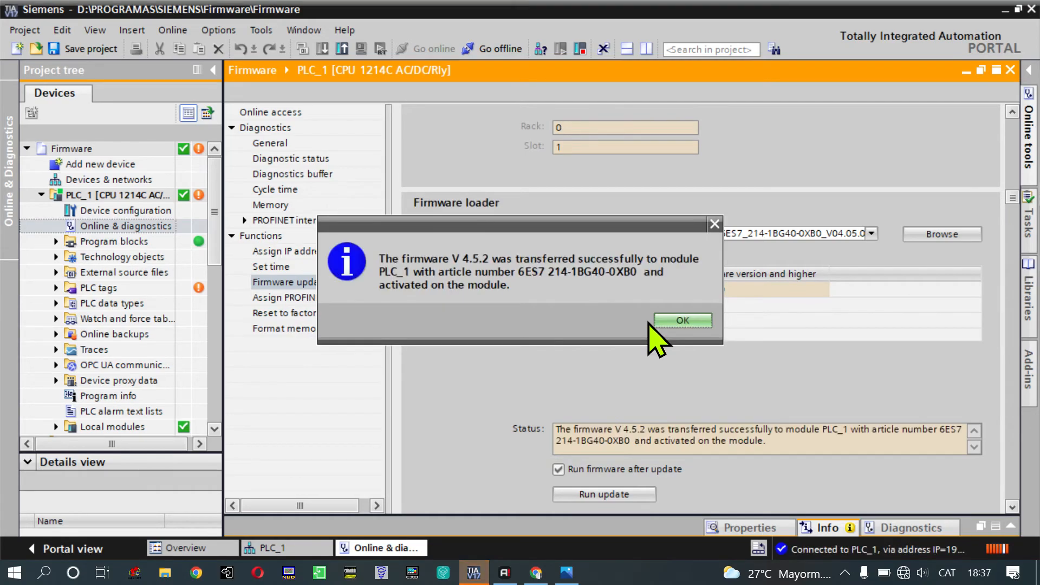
pyautogui.click(683, 321)
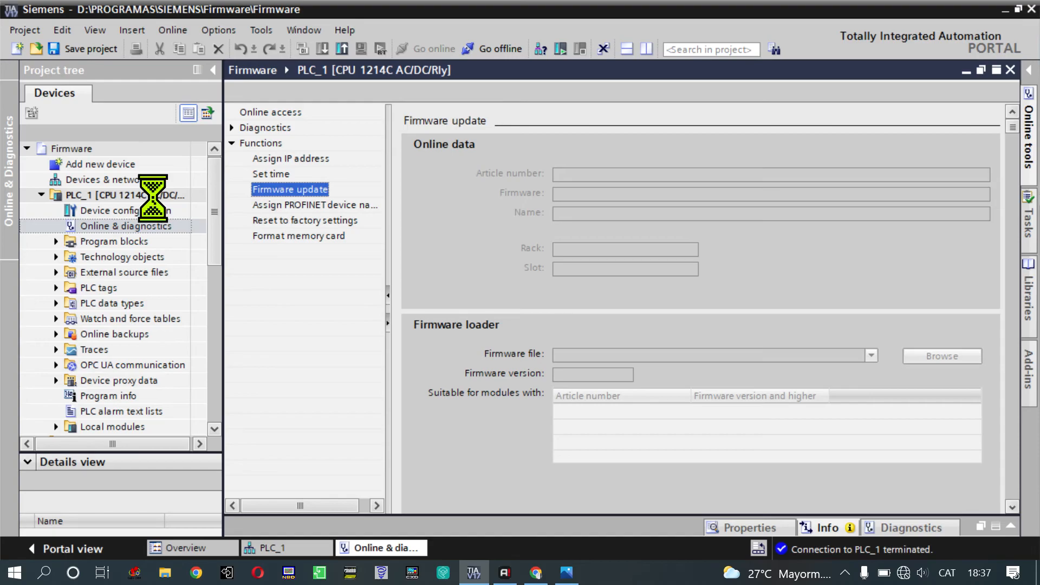
pyautogui.click(627, 331)
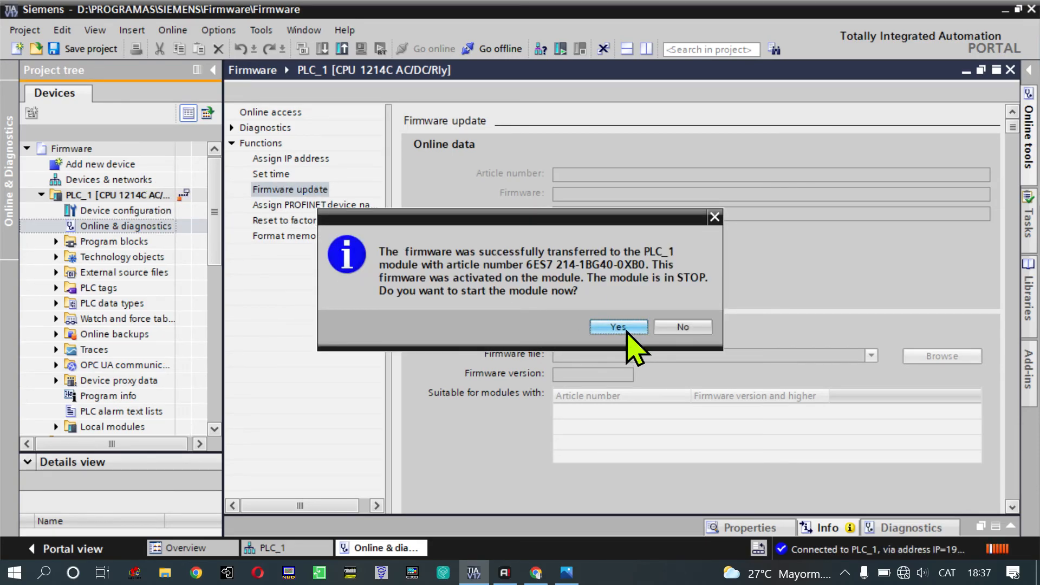
# Reopen PLC_1's general online diagnostics and check the installed firmware version.
pyautogui.click(149, 196)
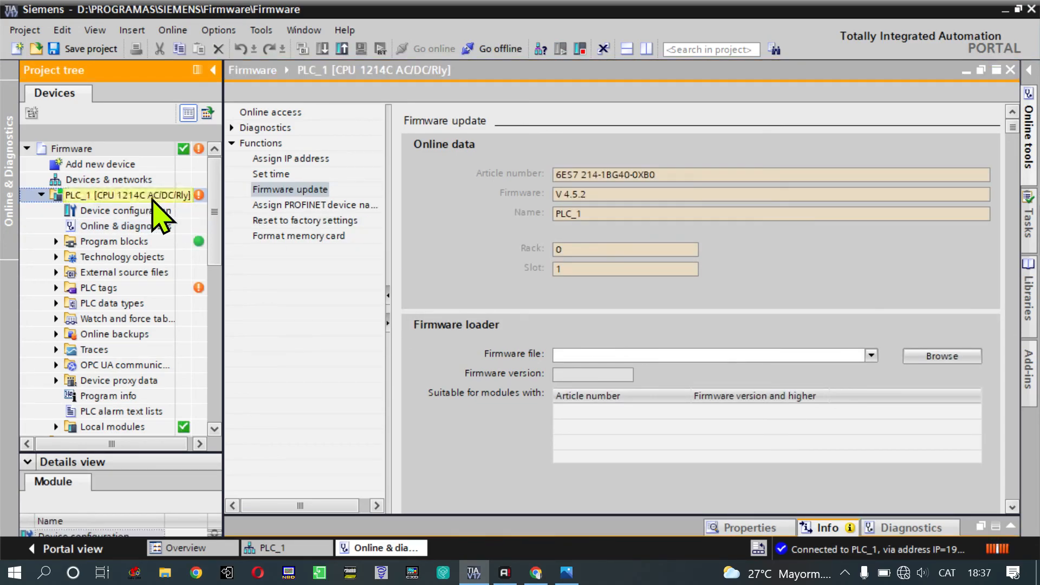
pyautogui.doubleClick(140, 226)
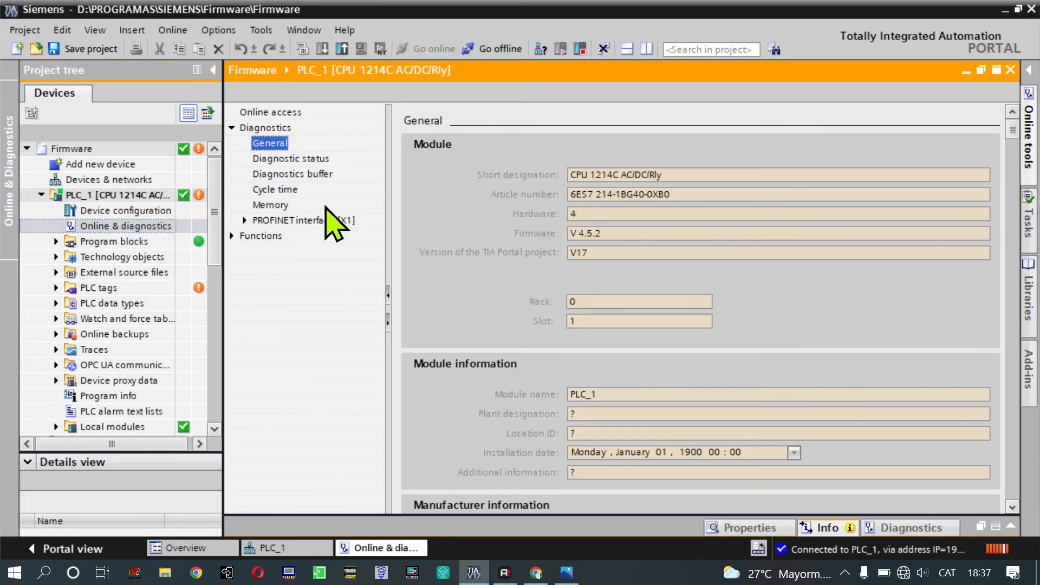
pyautogui.moveTo(587, 233); pyautogui.dragTo(548, 249)
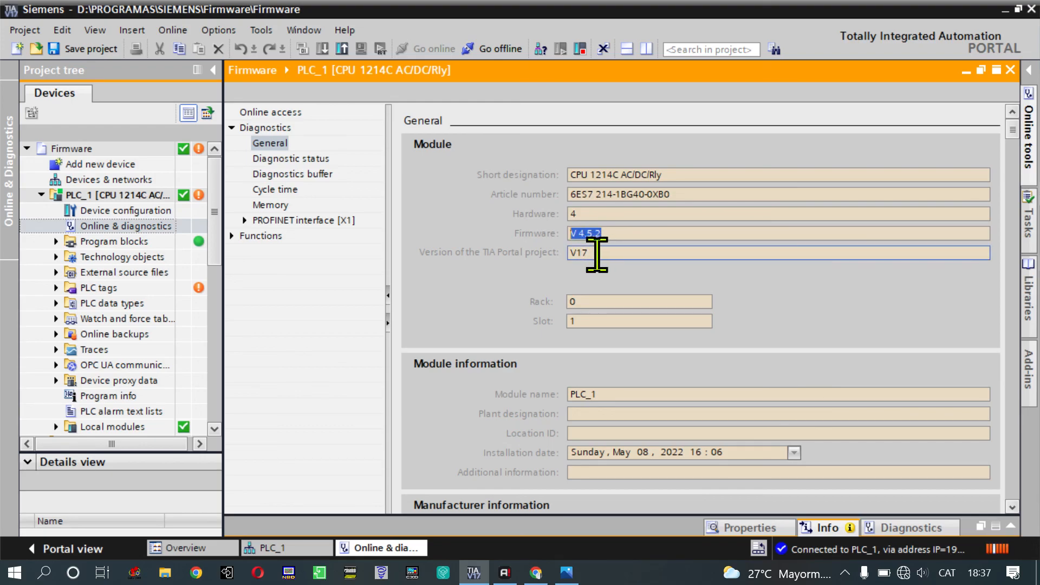